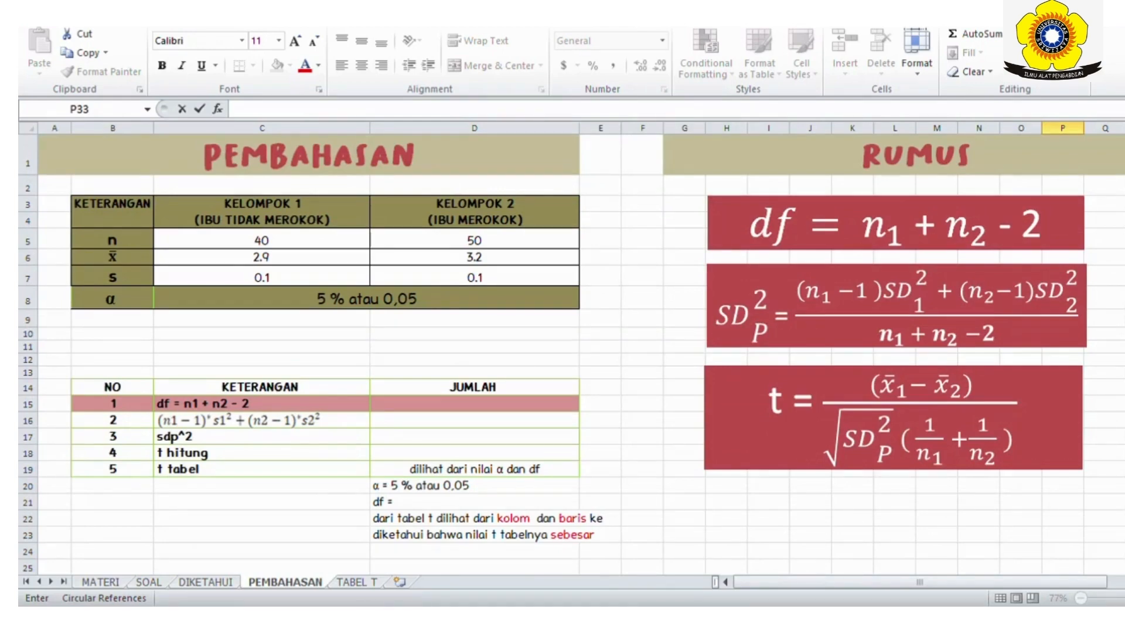
# Step: Calculate the degrees of freedom in cell D15 with the formula =C5+D5-2
pyautogui.click(474, 404)
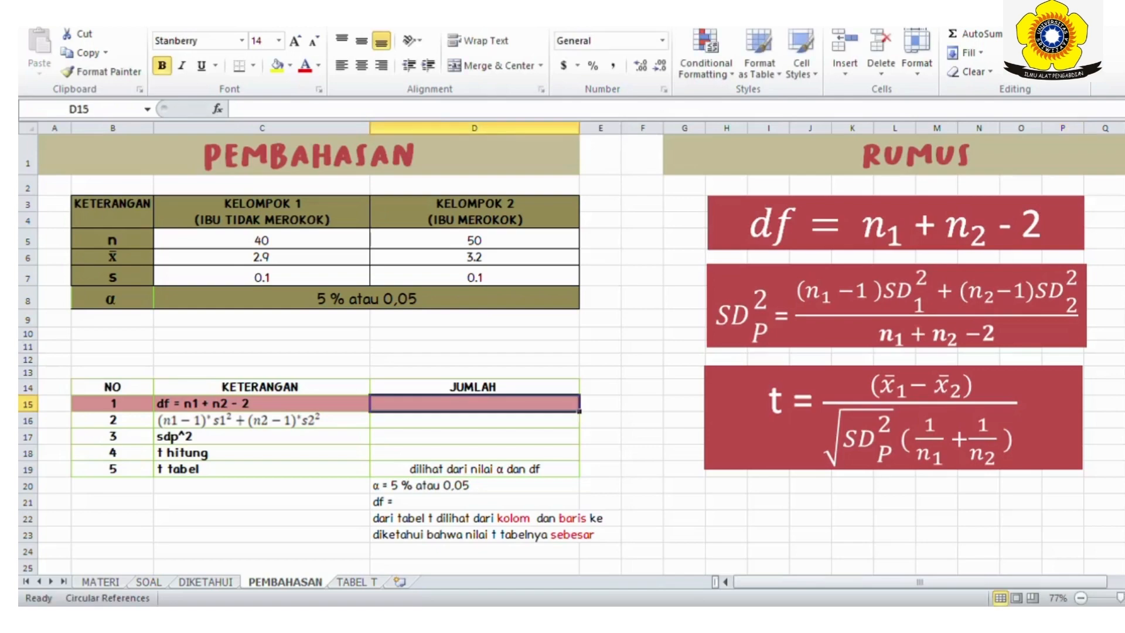
pyautogui.write('=')
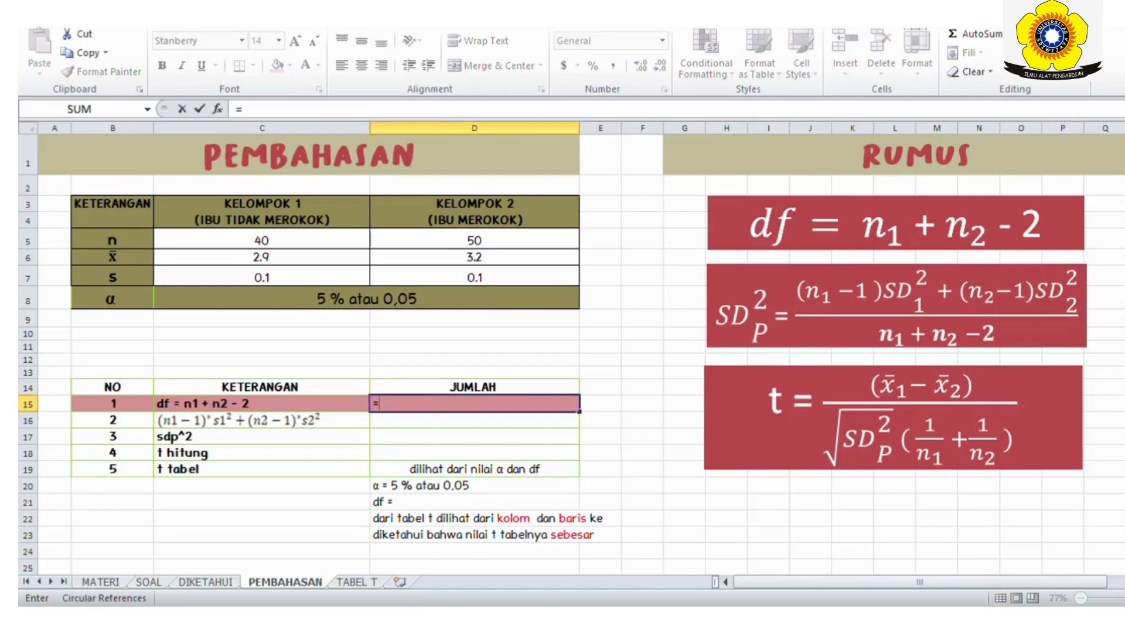
pyautogui.click(262, 240)
pyautogui.write('+')
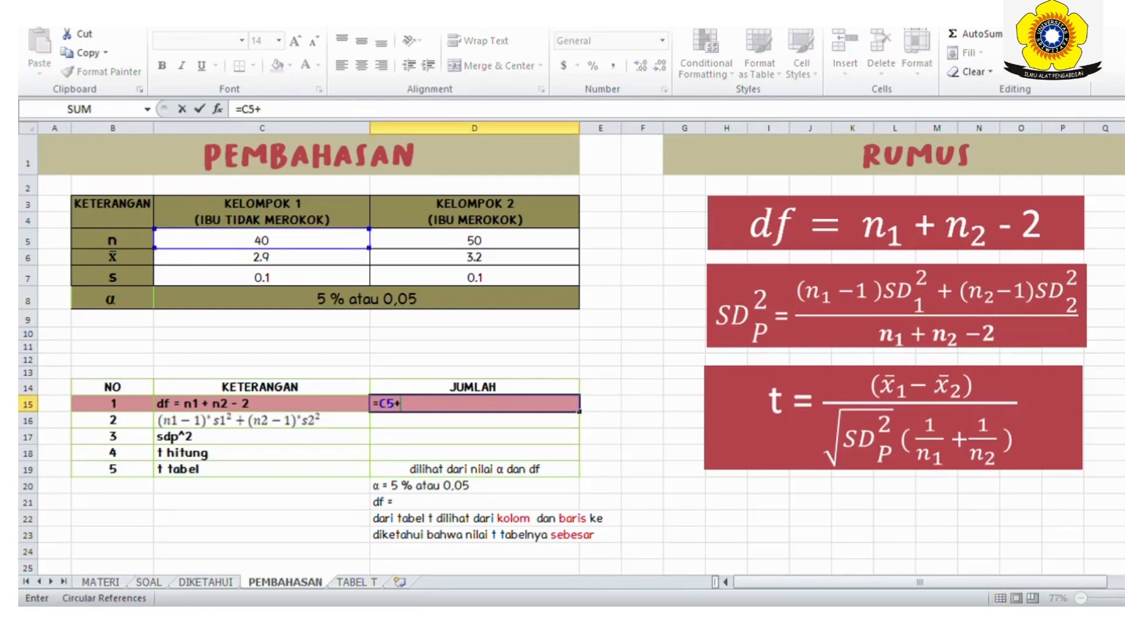
pyautogui.click(474, 240)
pyautogui.write('-2')
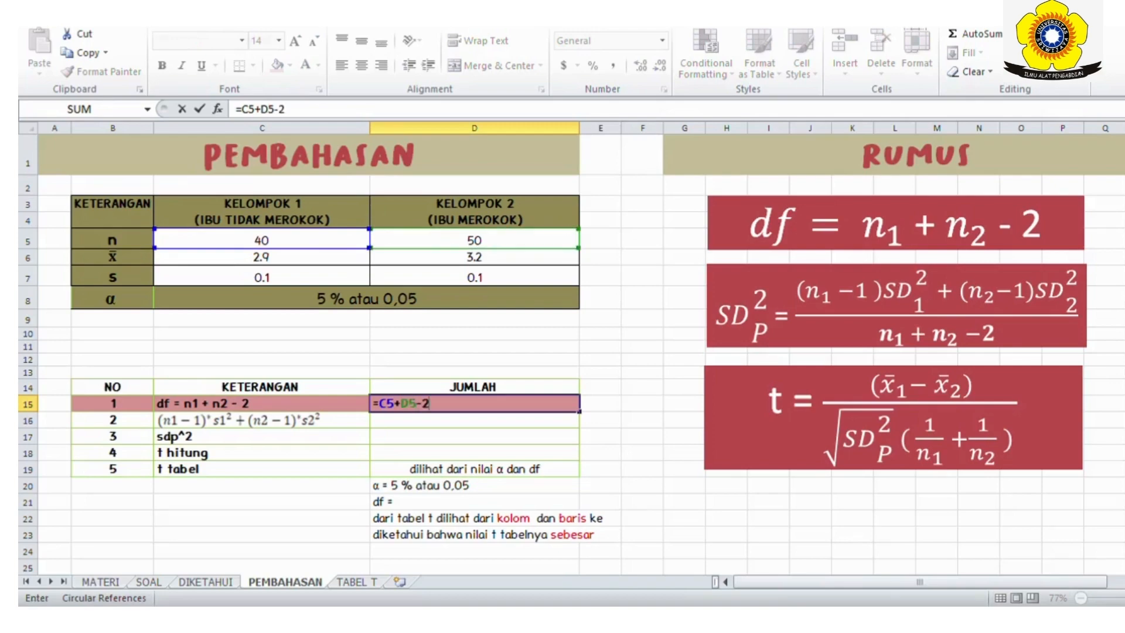
pyautogui.press('Return')
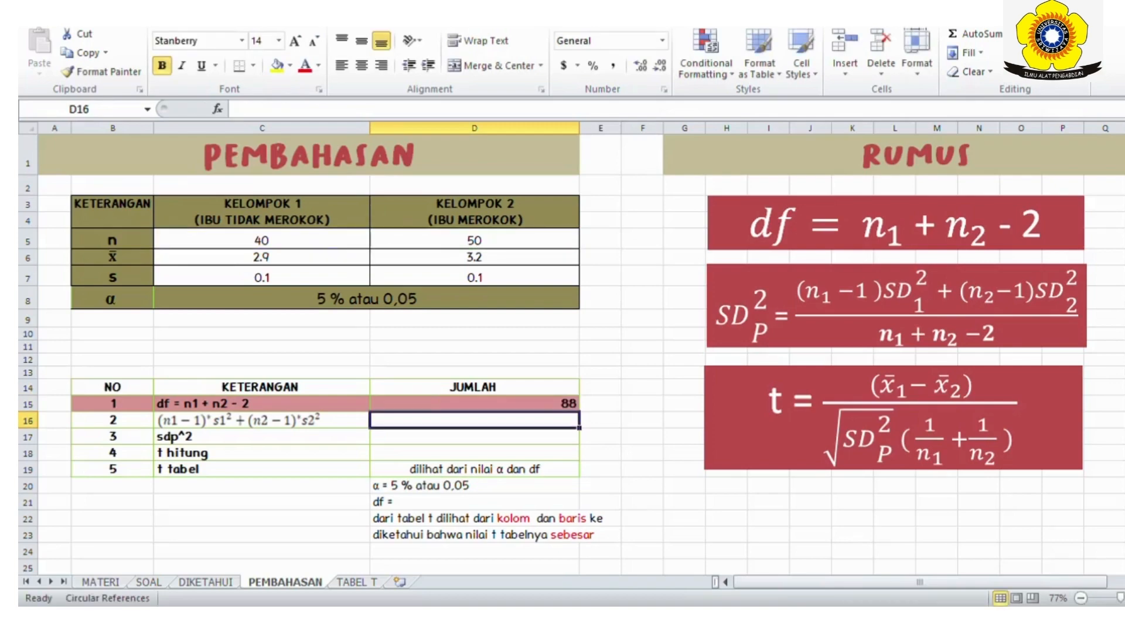
# Step: Calculate the pooled variance numerator in cell D16 with the formula =(C5-1)*(C7)^2+(D5-1)*(D7)^2
pyautogui.write('=(')
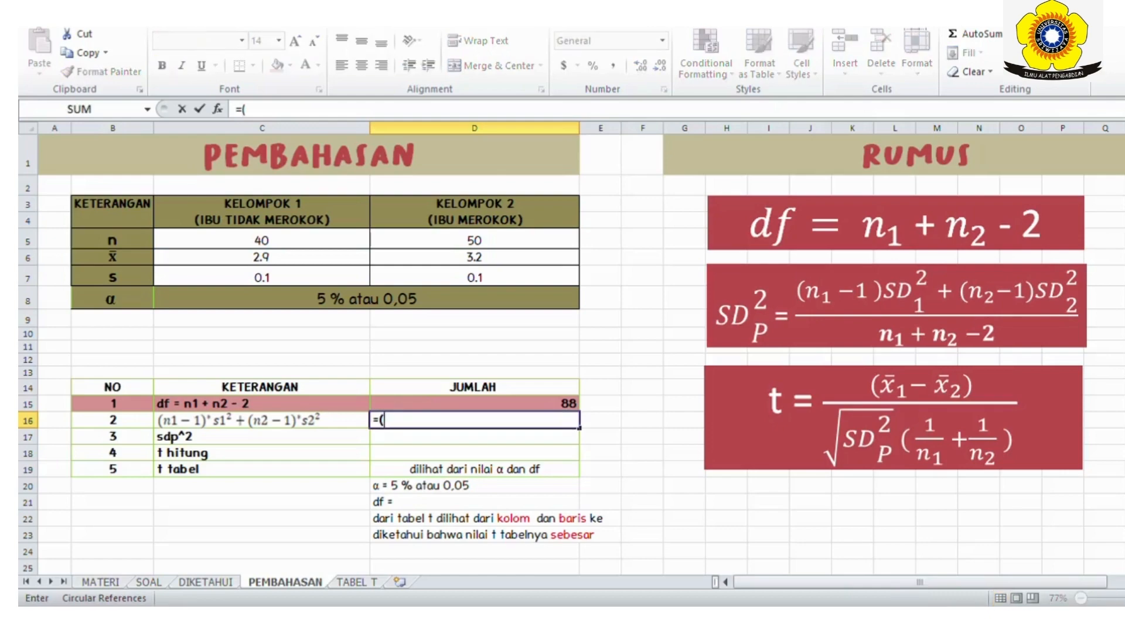
pyautogui.click(261, 240)
pyautogui.write('-1)*(')
pyautogui.click(261, 277)
pyautogui.write(')')
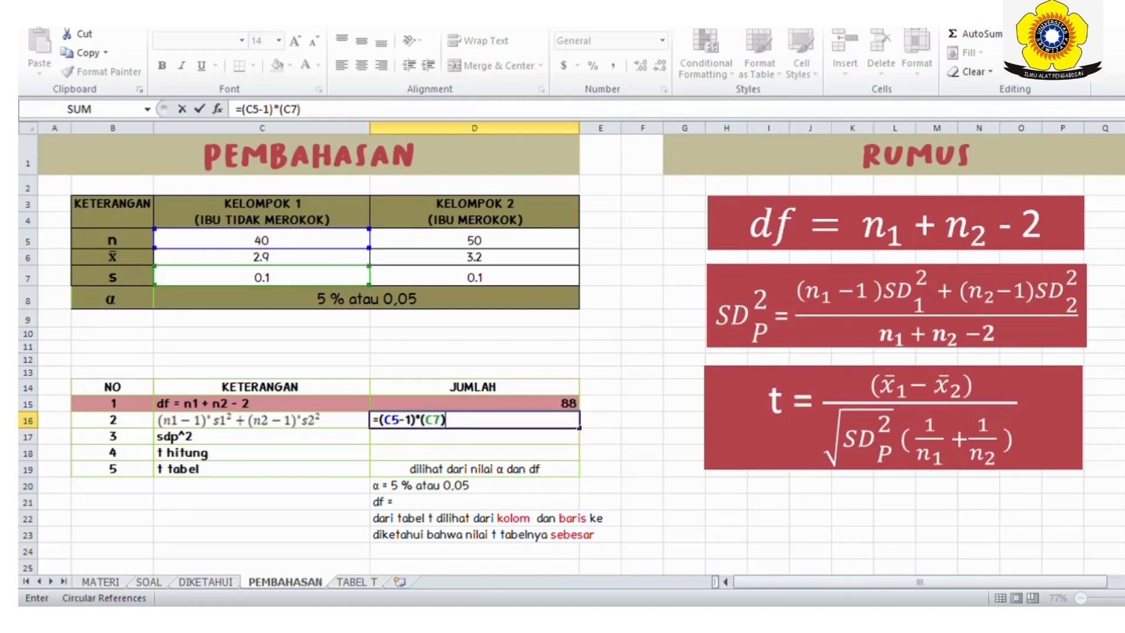
pyautogui.write('^2+(')
pyautogui.click(474, 241)
pyautogui.write('-')
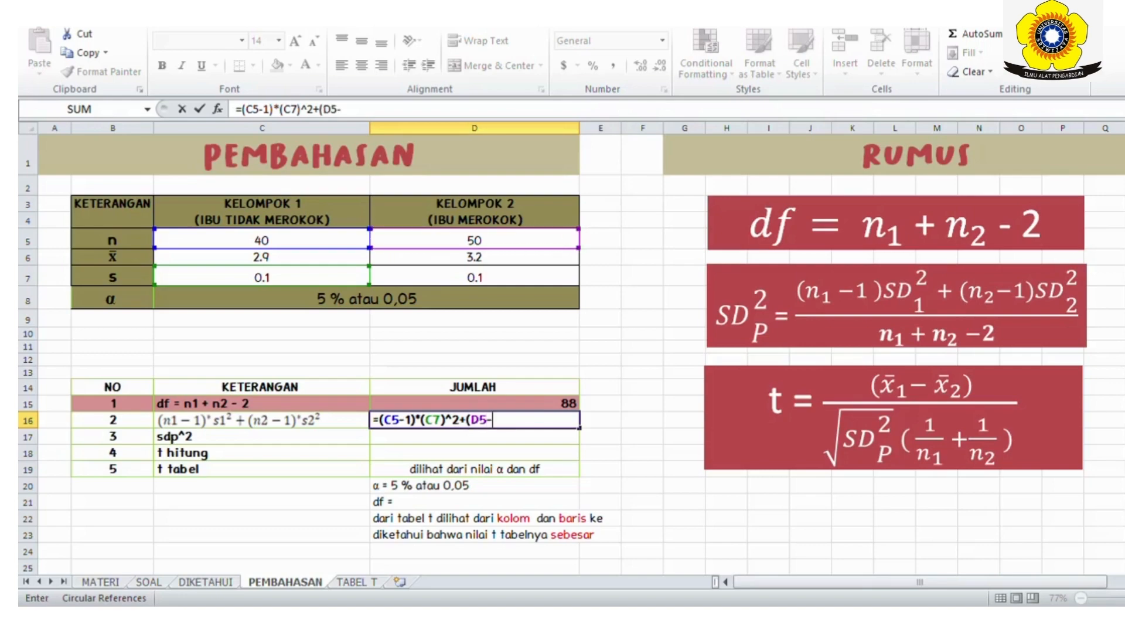
pyautogui.write('1)*')
pyautogui.click(475, 277)
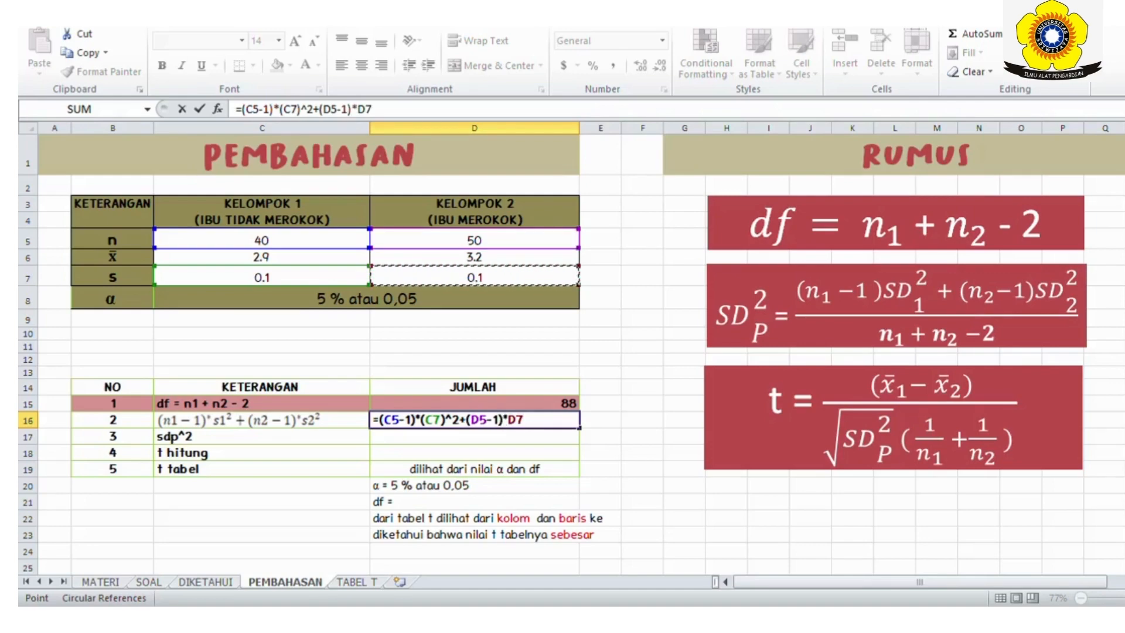
pyautogui.click(361, 109)
pyautogui.write('(')
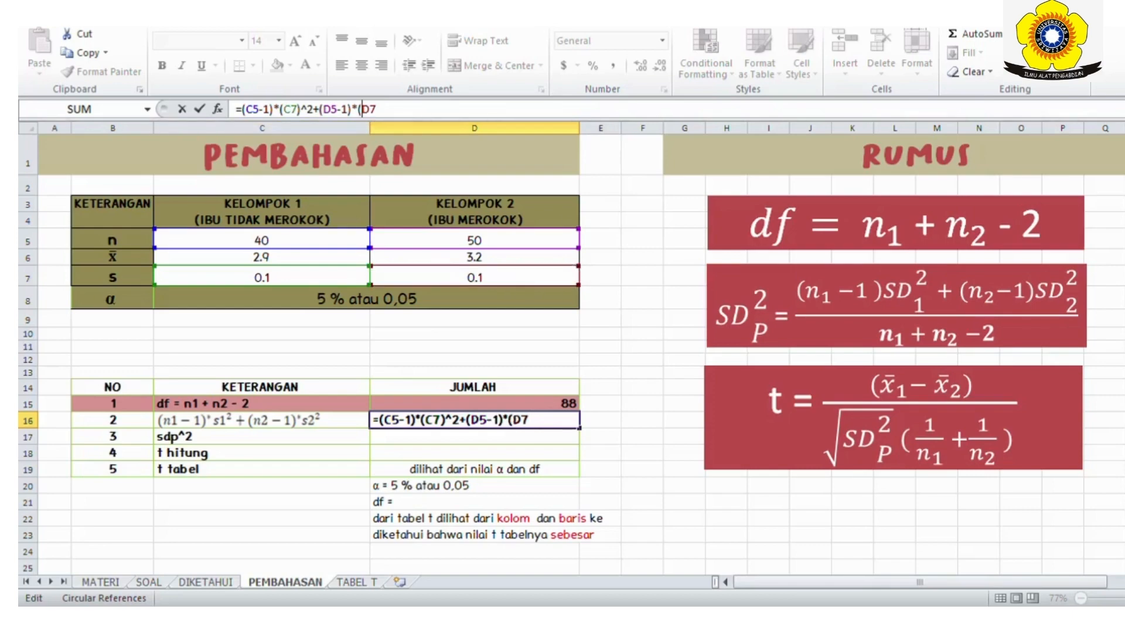
pyautogui.click(376, 109)
pyautogui.write(')^2')
pyautogui.press('Return')
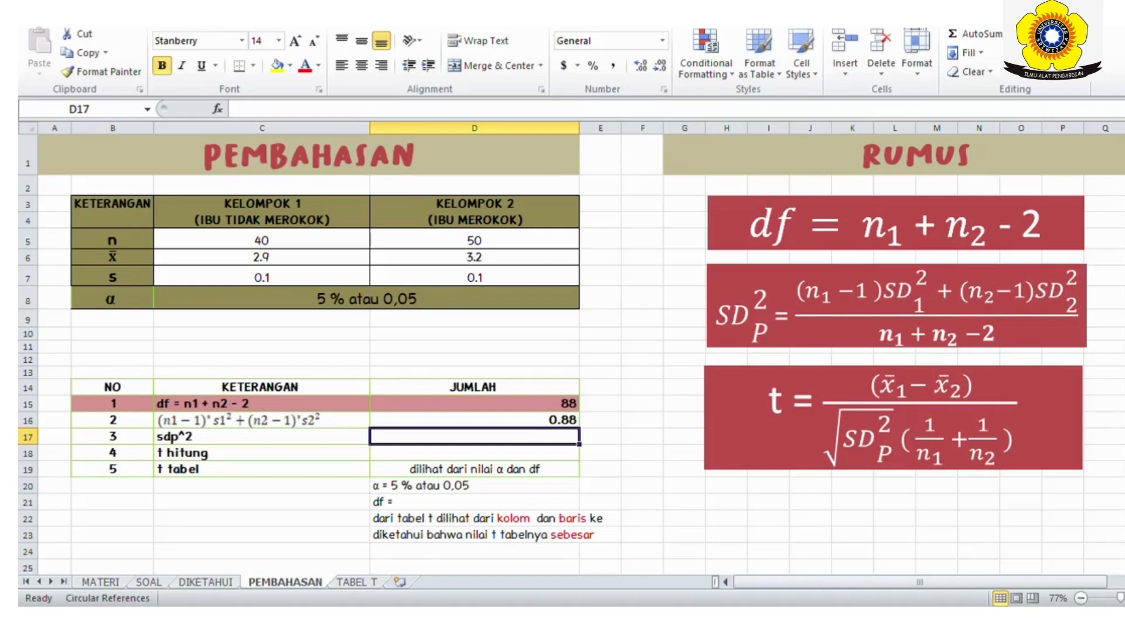
# Step: Calculate sdp^2 in cell D17 with the formula =D16/D15
pyautogui.write('=')
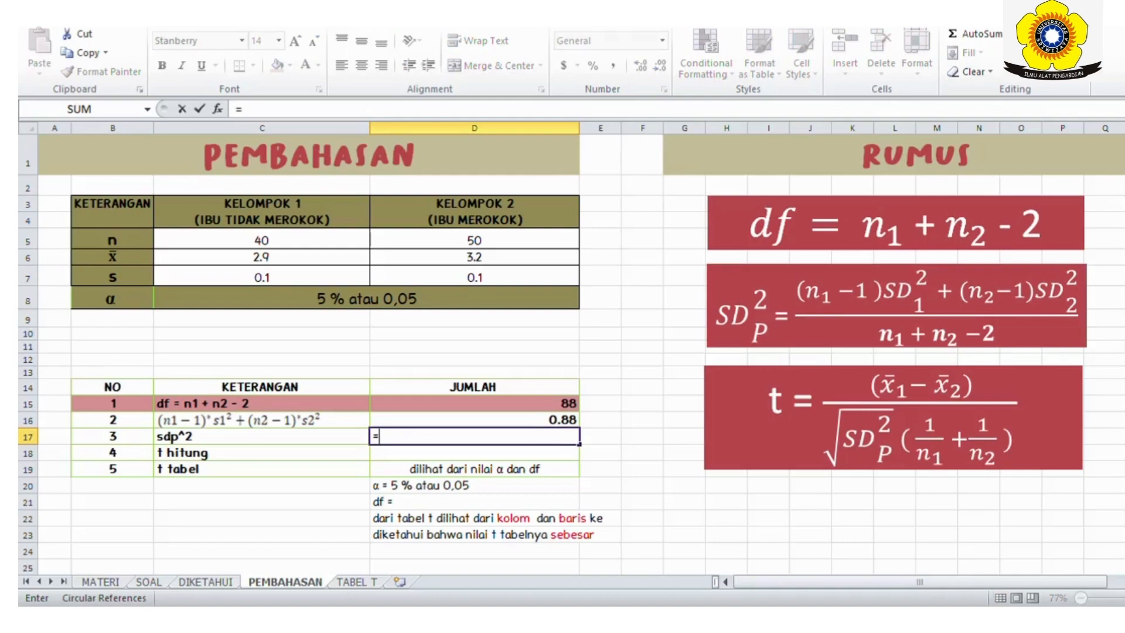
pyautogui.click(475, 420)
pyautogui.write('/')
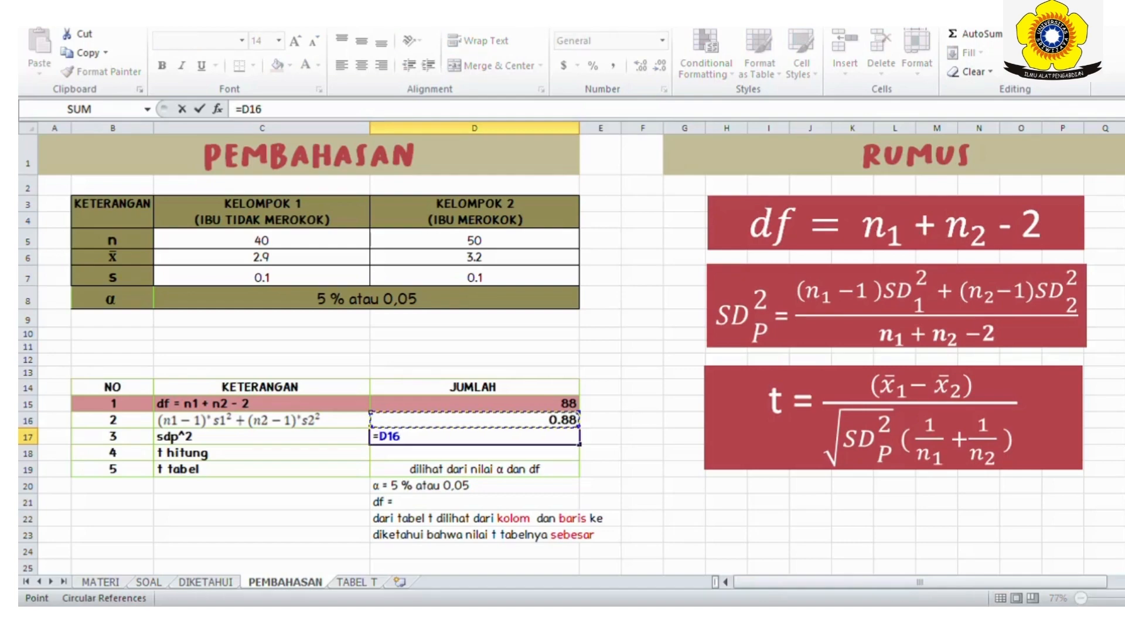
pyautogui.write('D15')
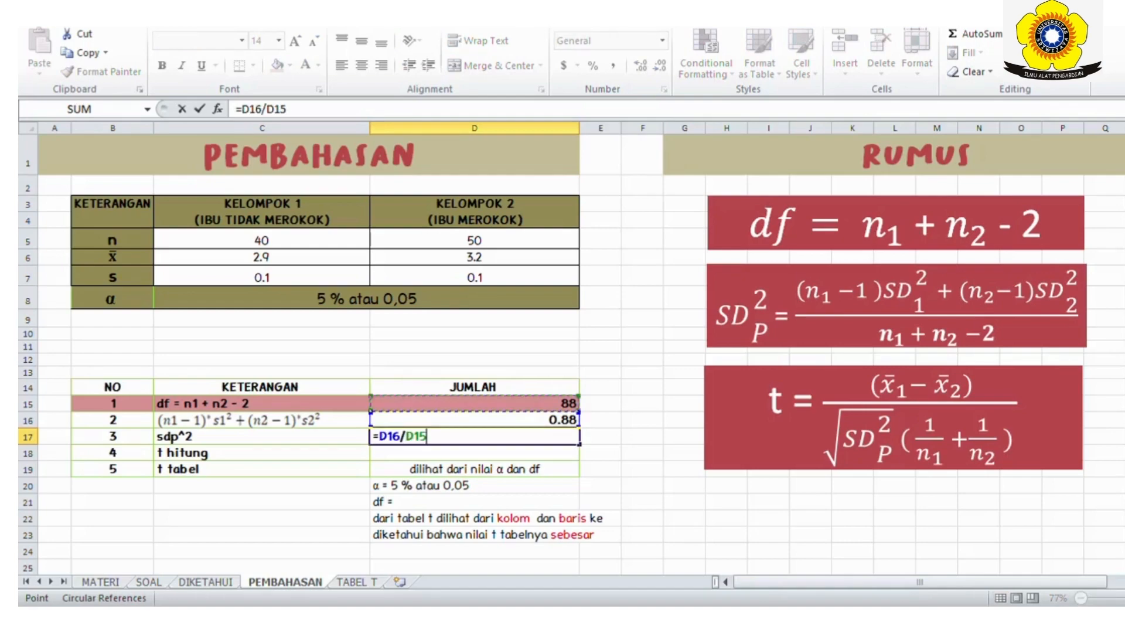
pyautogui.press('Return')
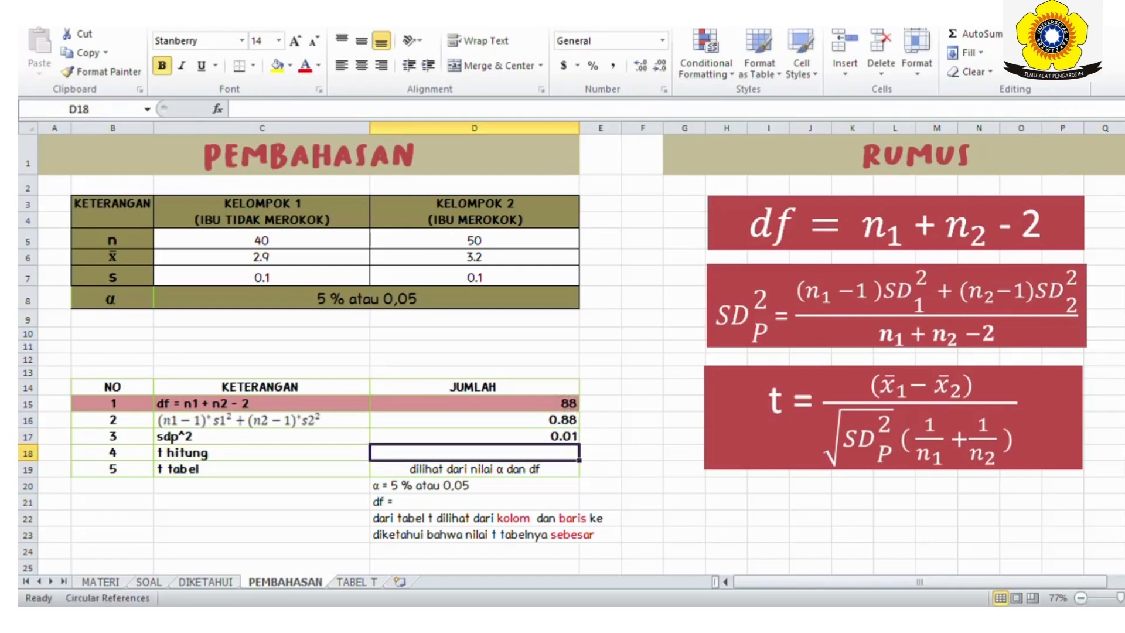
# Step: Calculate t hitung in cell D18 with the formula =(C6-D6)/sqrt(D17*(1/C5+1/D5))
pyautogui.write('=')
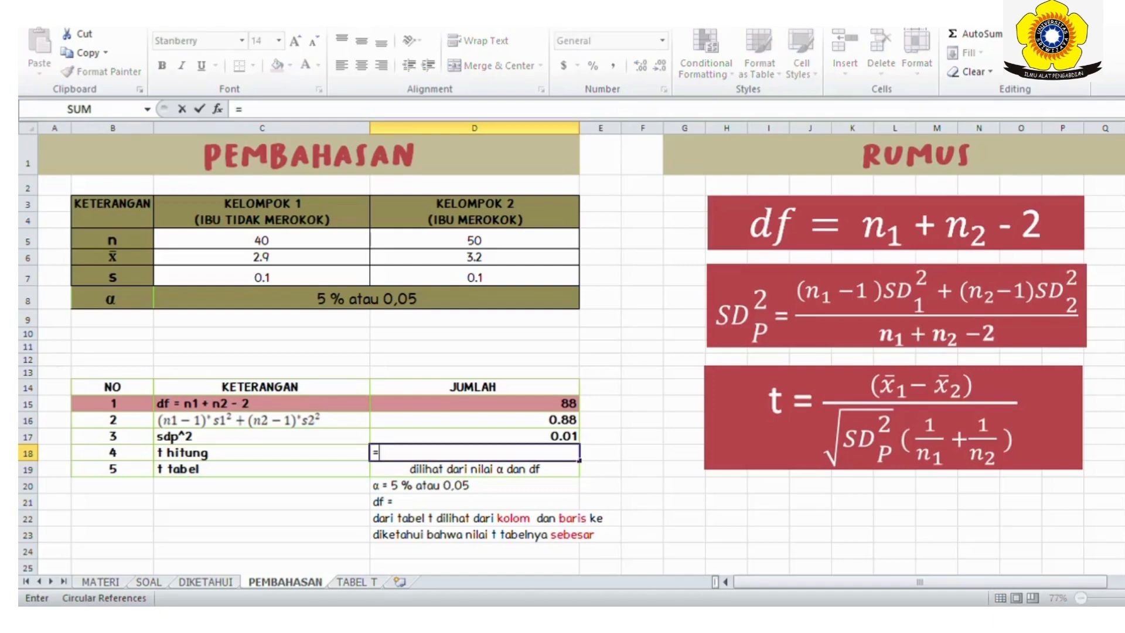
pyautogui.write('(')
pyautogui.click(262, 258)
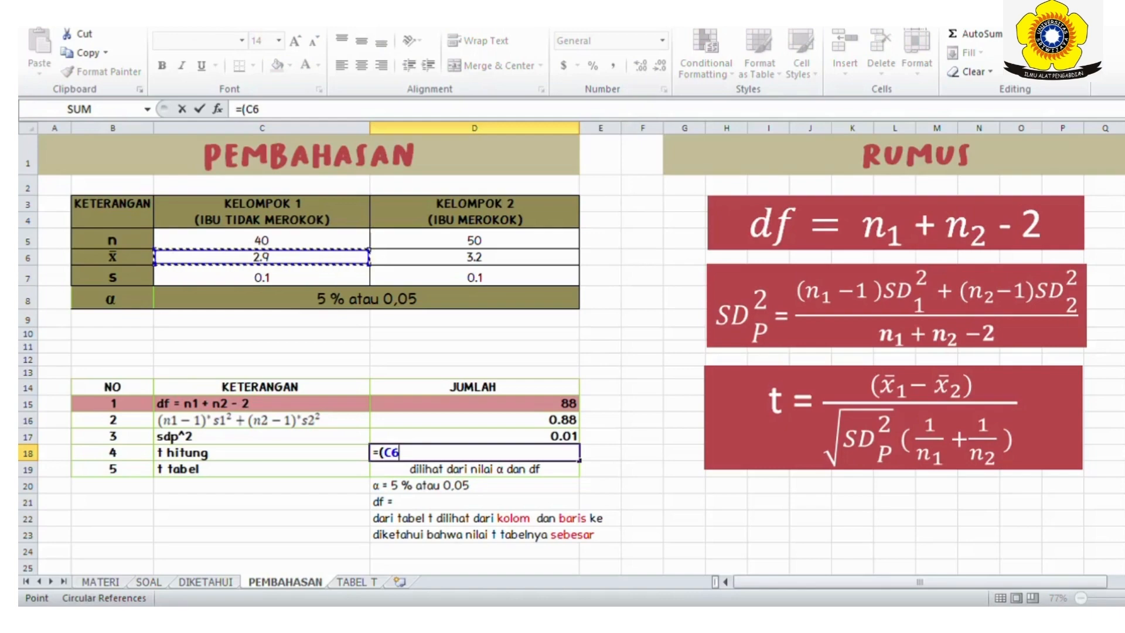
pyautogui.write('-')
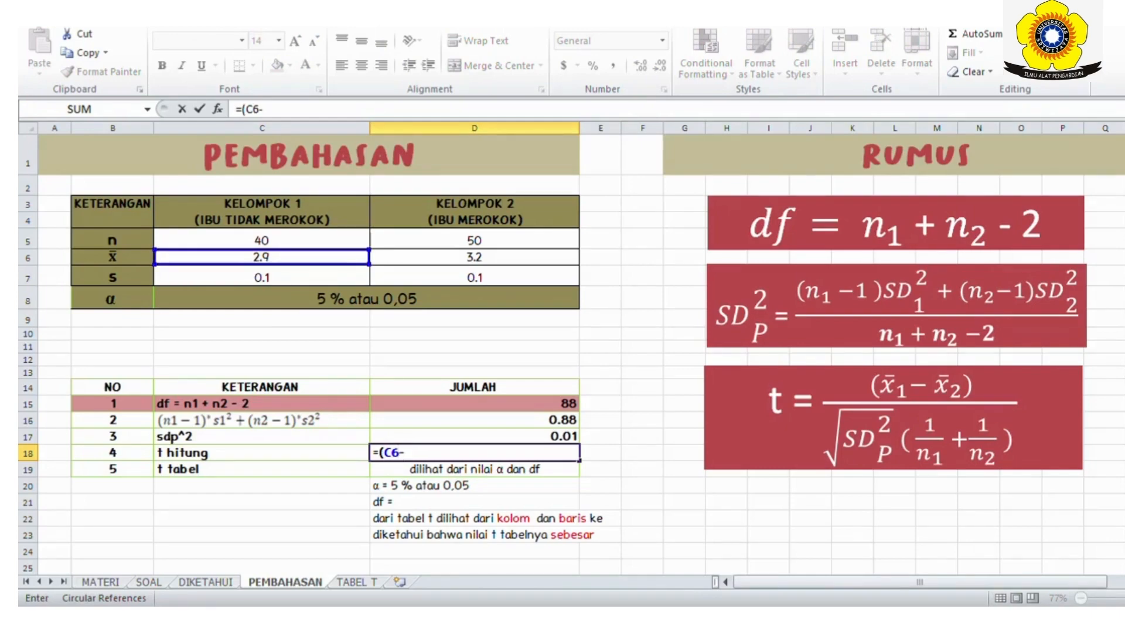
pyautogui.click(475, 257)
pyautogui.write(')')
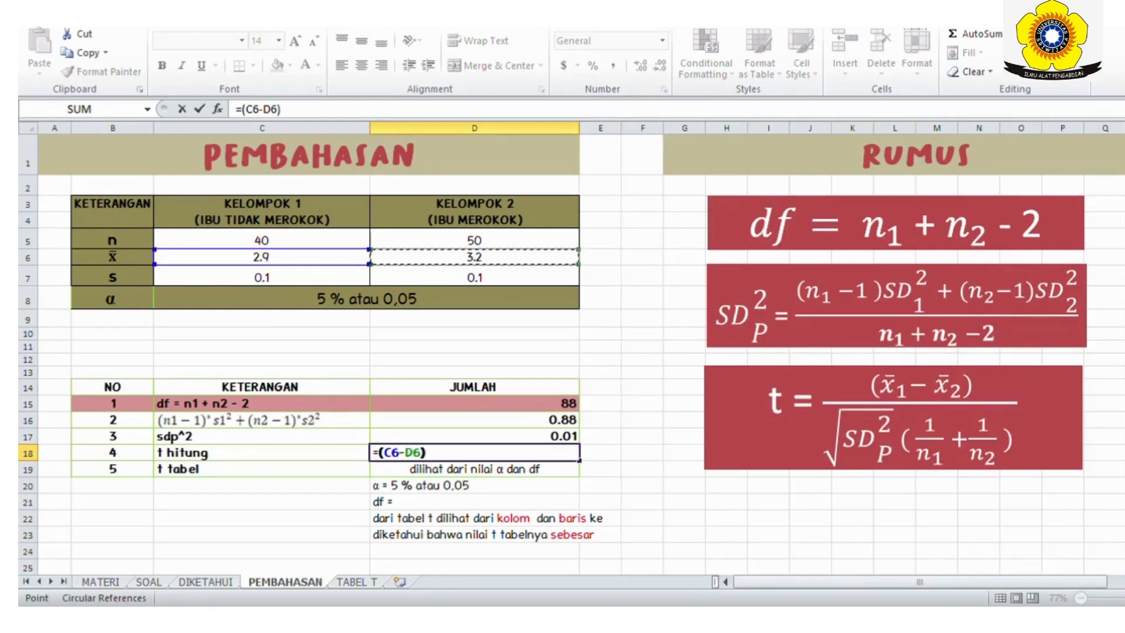
pyautogui.write('/')
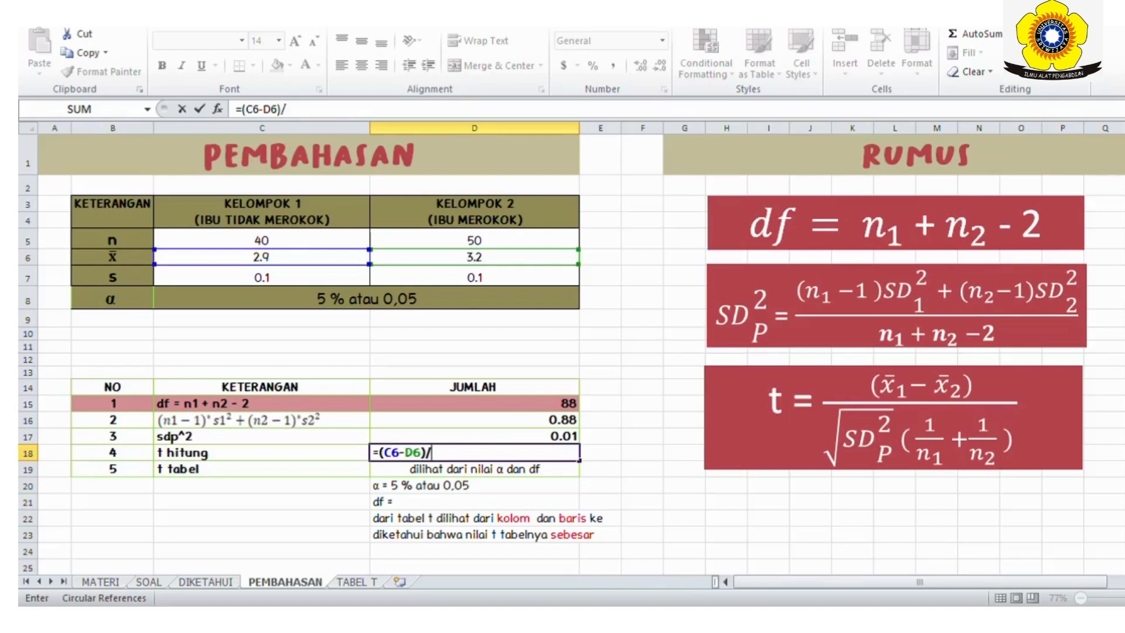
pyautogui.write('sqrt(')
pyautogui.press('Up')
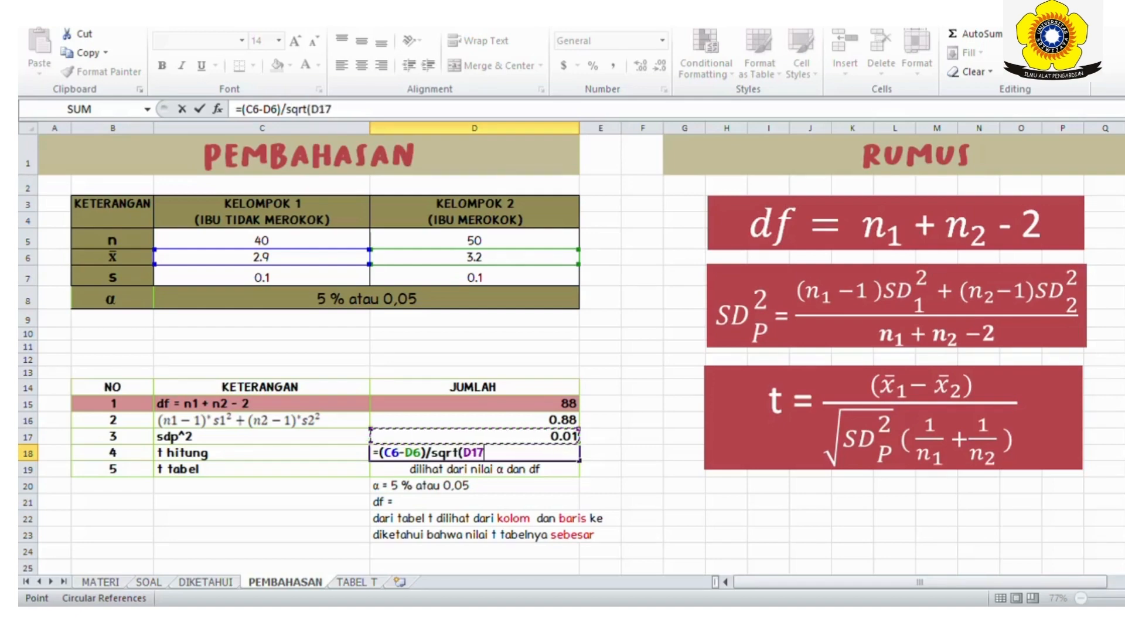
pyautogui.write('*')
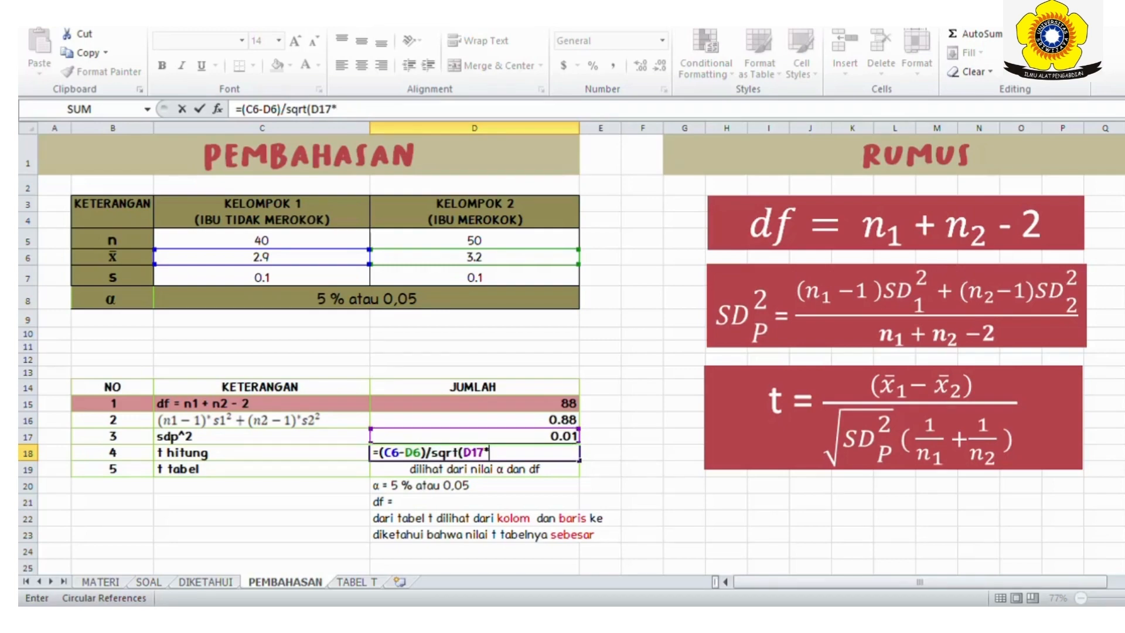
pyautogui.write('1')
pyautogui.press('BackSpace')
pyautogui.write('(')
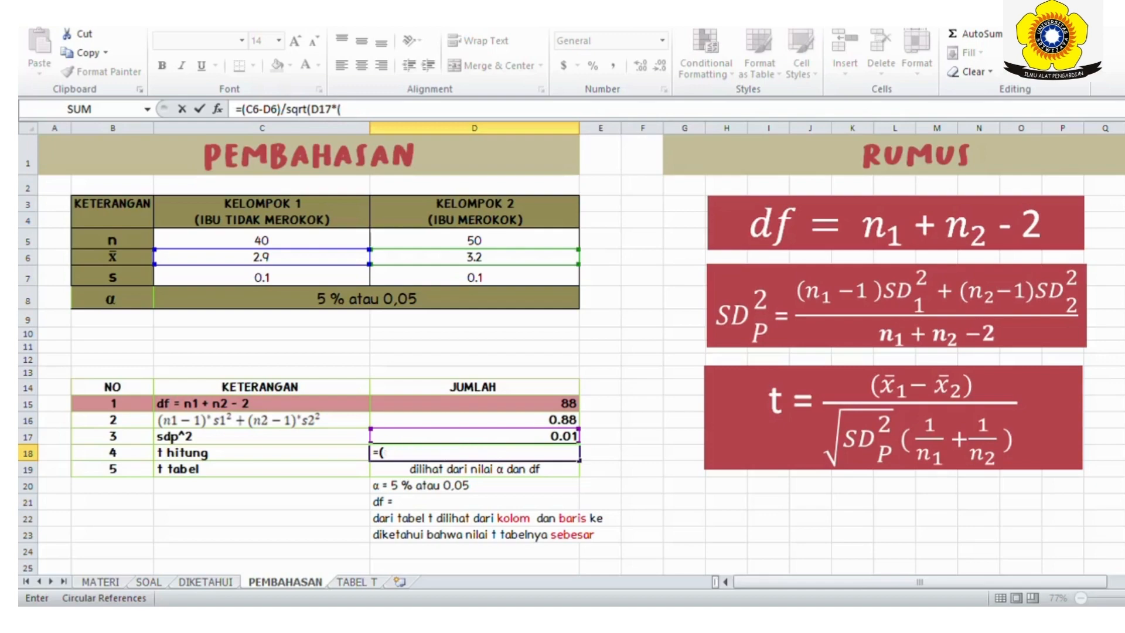
pyautogui.write('1/')
pyautogui.click(261, 239)
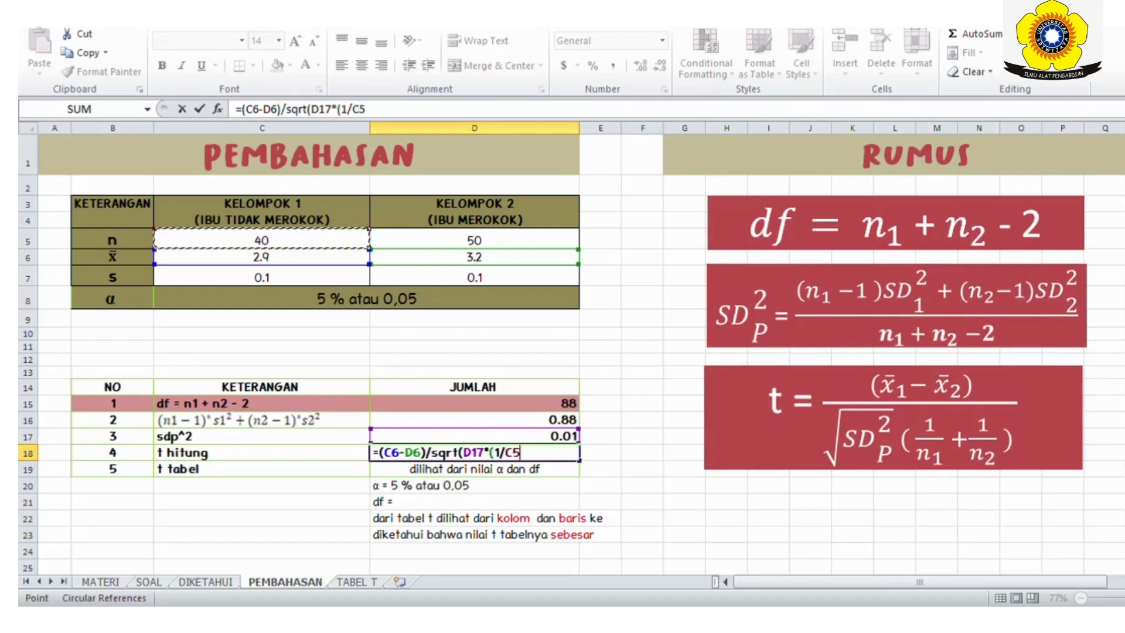
pyautogui.write('+1/')
pyautogui.click(474, 239)
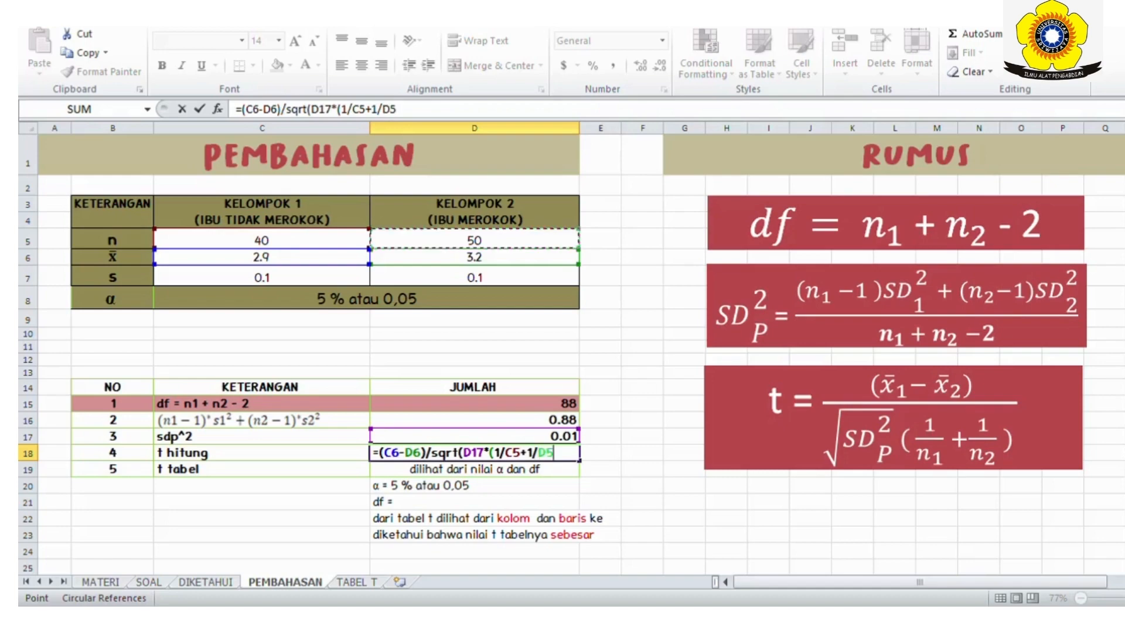
pyautogui.write(')')
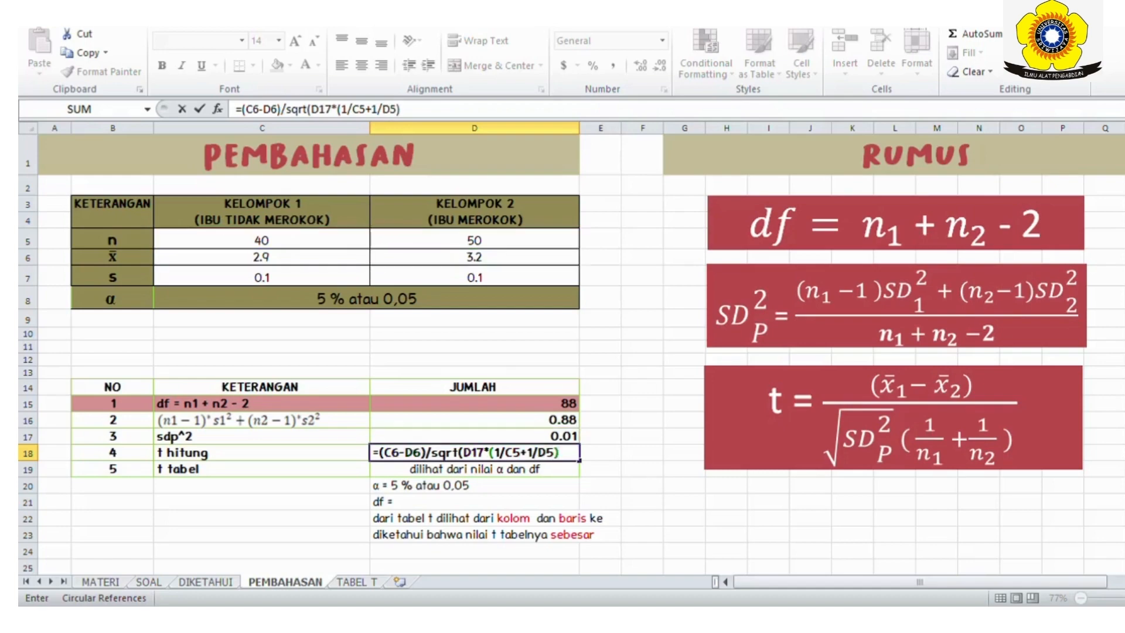
pyautogui.press('Return')
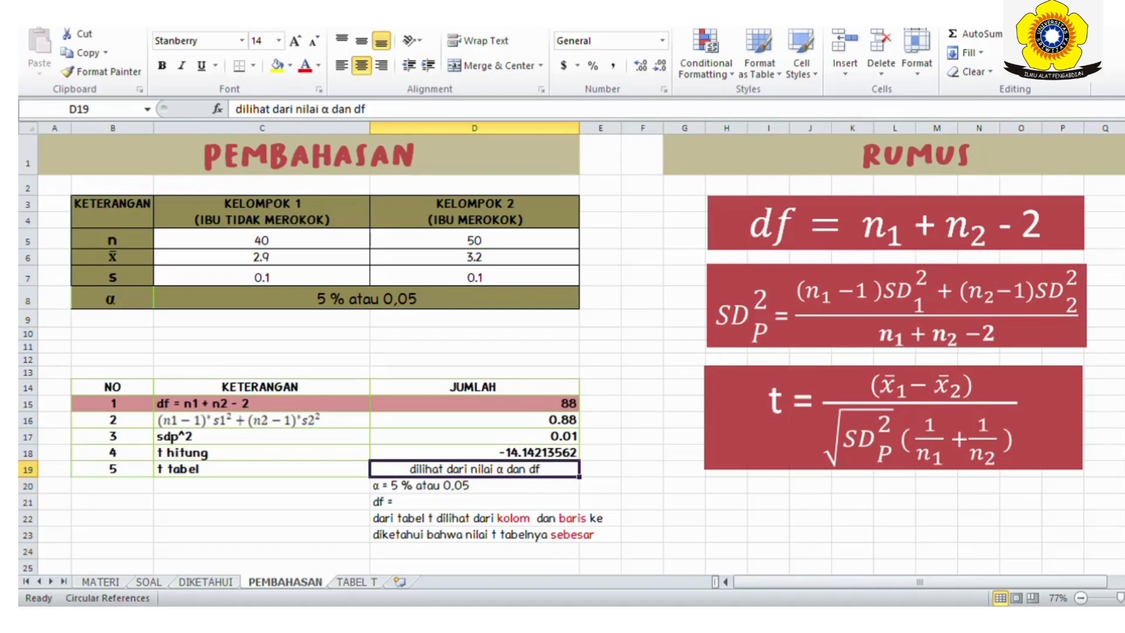
# Step: Complete the degrees of freedom note in cell D21 so it reads "df = 88"
pyautogui.click(475, 502)
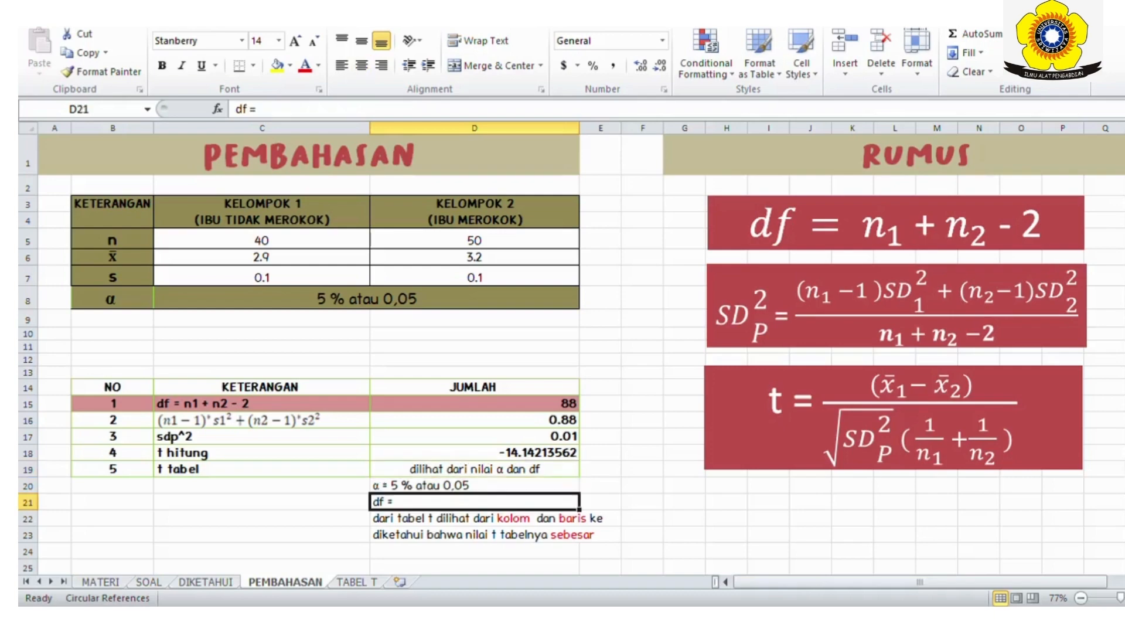
pyautogui.click(257, 109)
pyautogui.write('88')
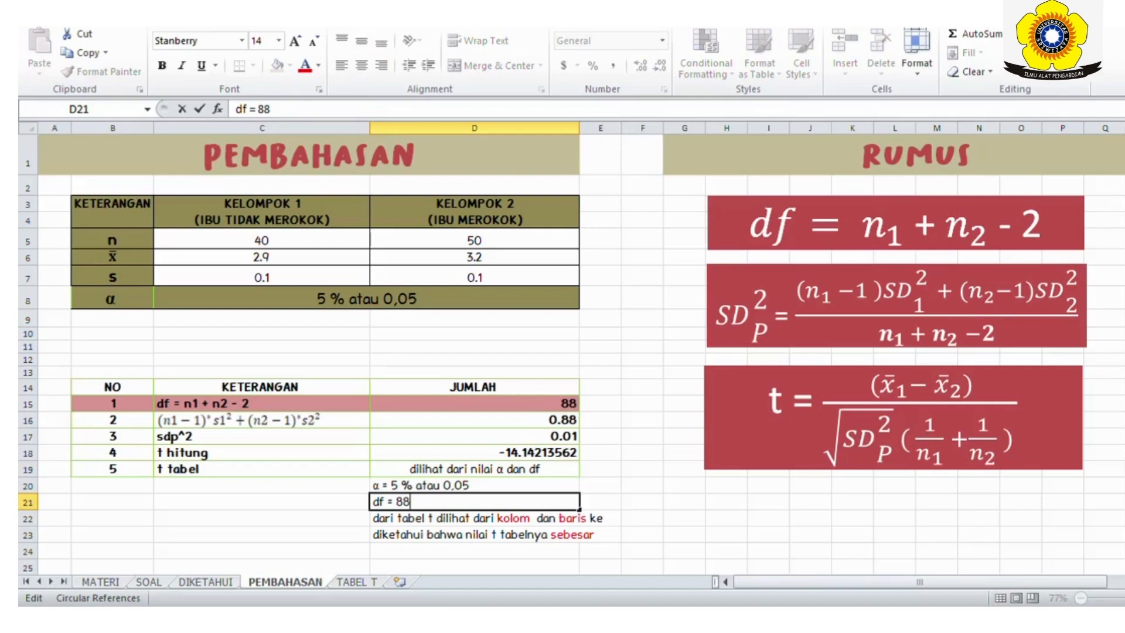
pyautogui.click(581, 534)
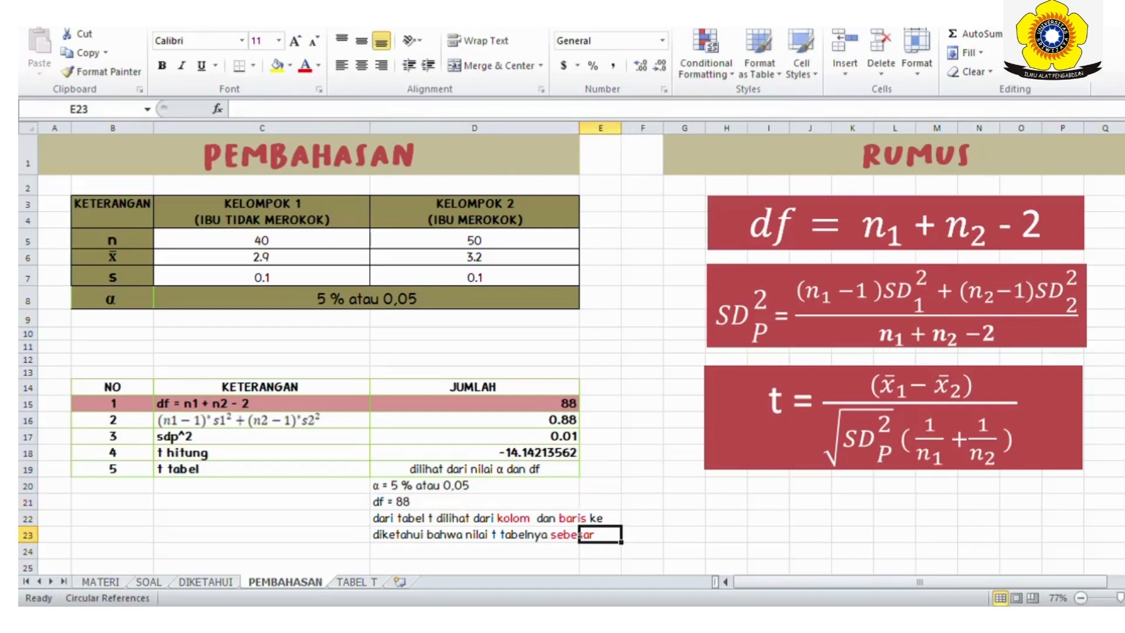
# Step: Complete the t table lookup note in cell D22 with column 0,05 and row 88
pyautogui.doubleClick(577, 518)
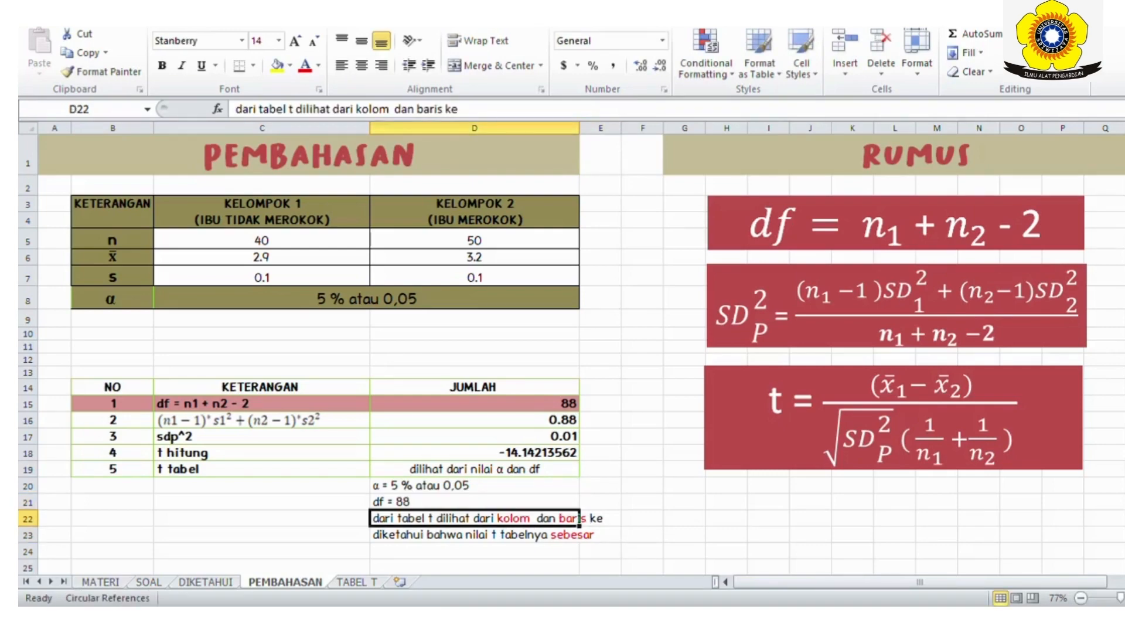
pyautogui.click(389, 109)
pyautogui.write('0')
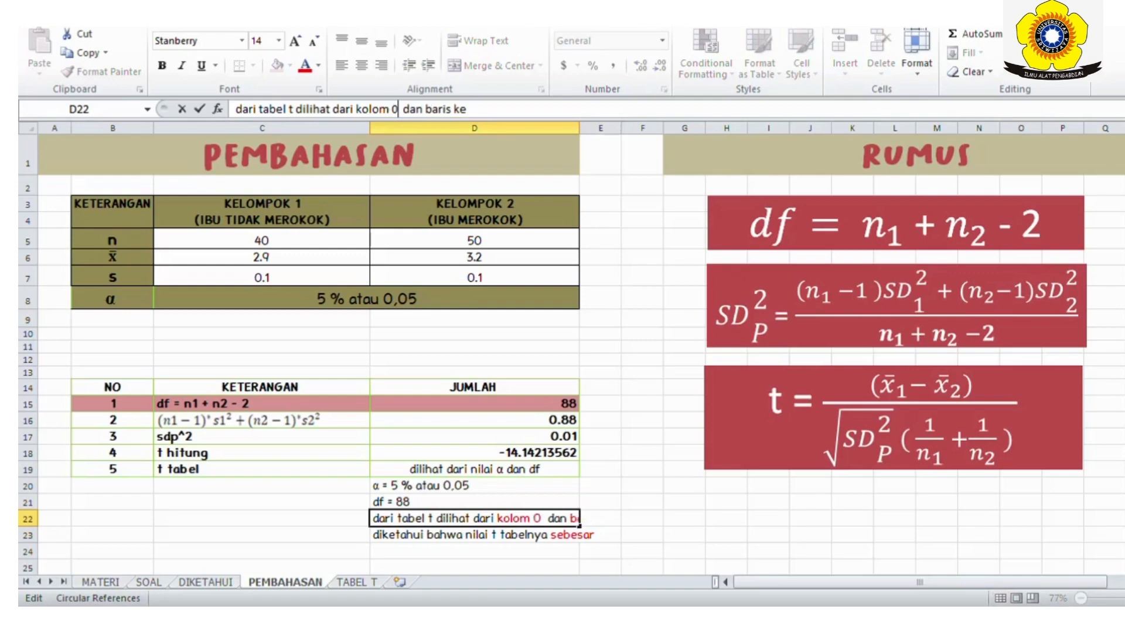
pyautogui.write(',05')
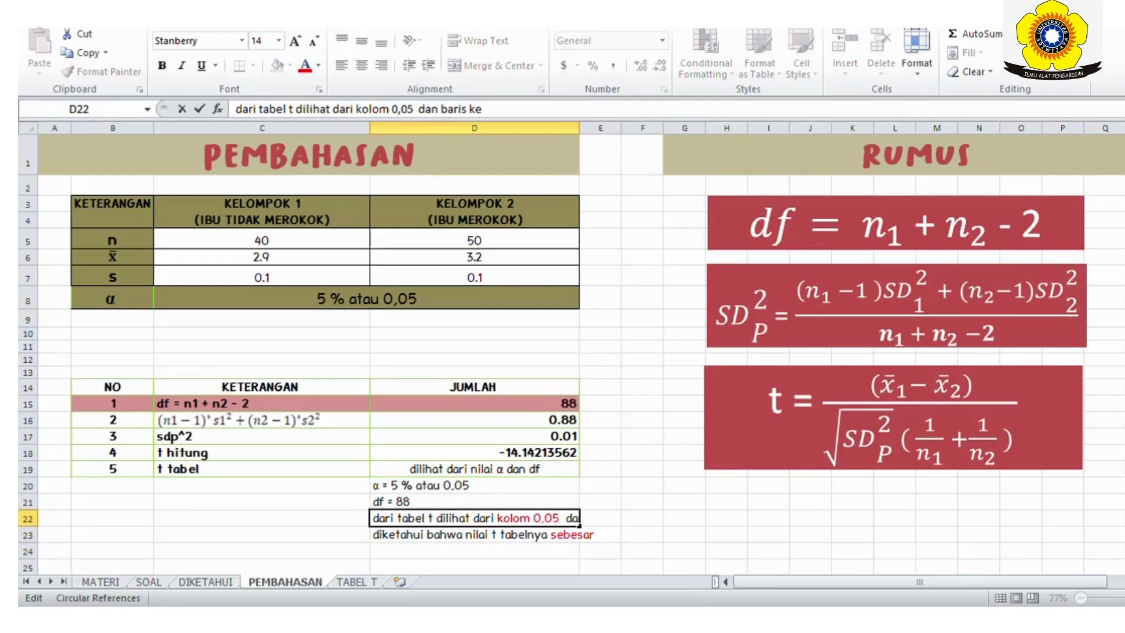
pyautogui.write('  dan baris ke 88')
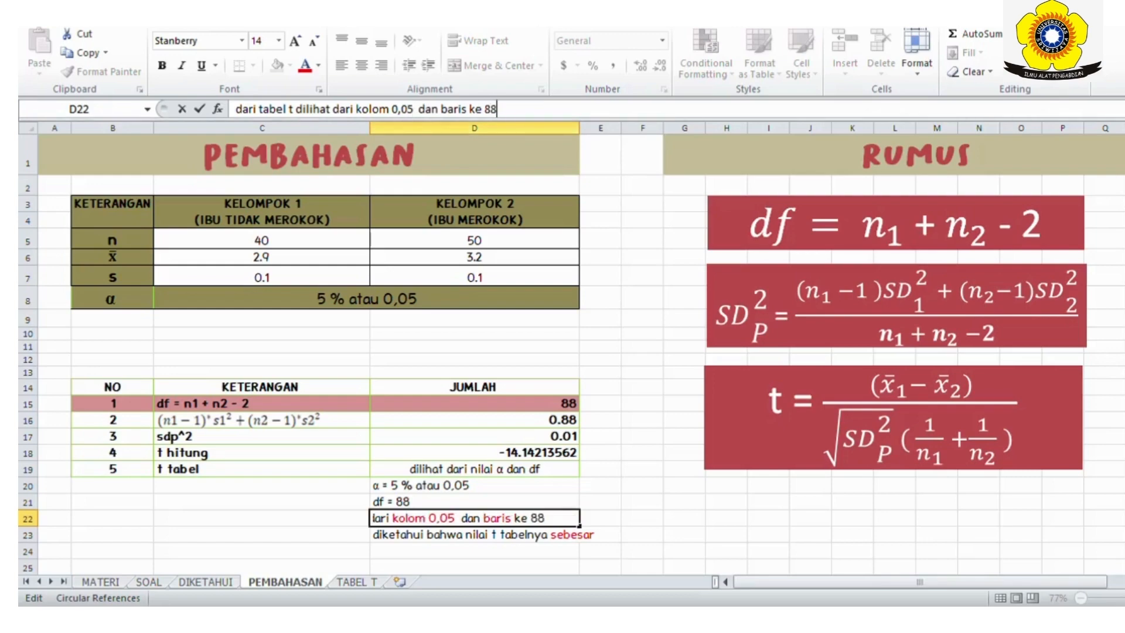
pyautogui.click(643, 552)
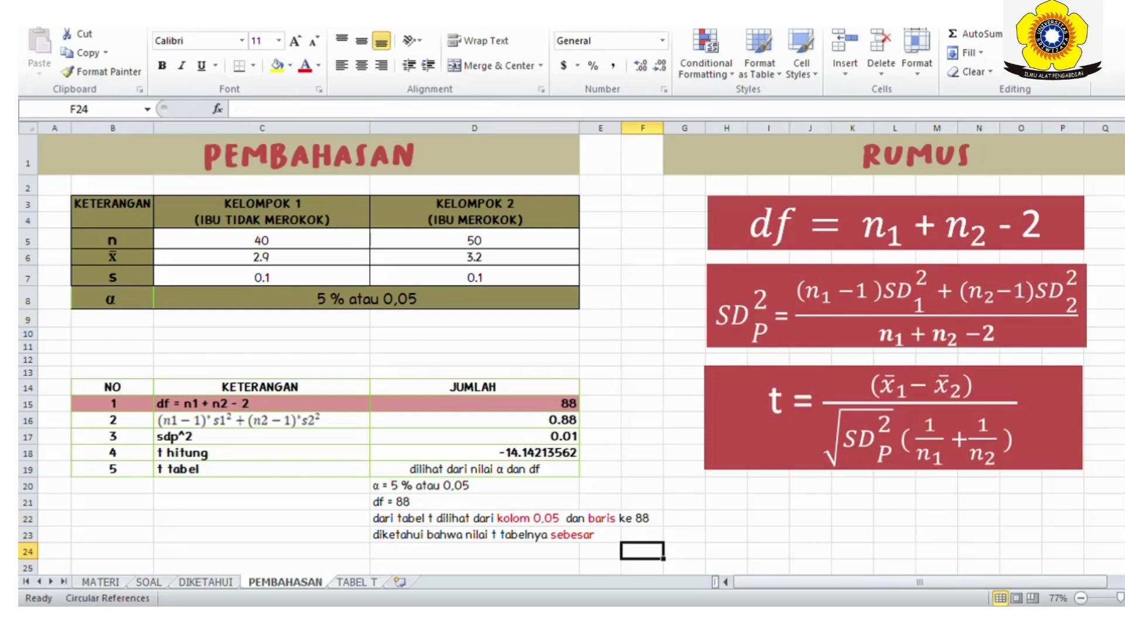
# Step: On the TABEL T sheet, emphasize the one-tailed 0.05 heading in E2 with red text at font size 16
pyautogui.hotkey('ctrl', 'pagedown')
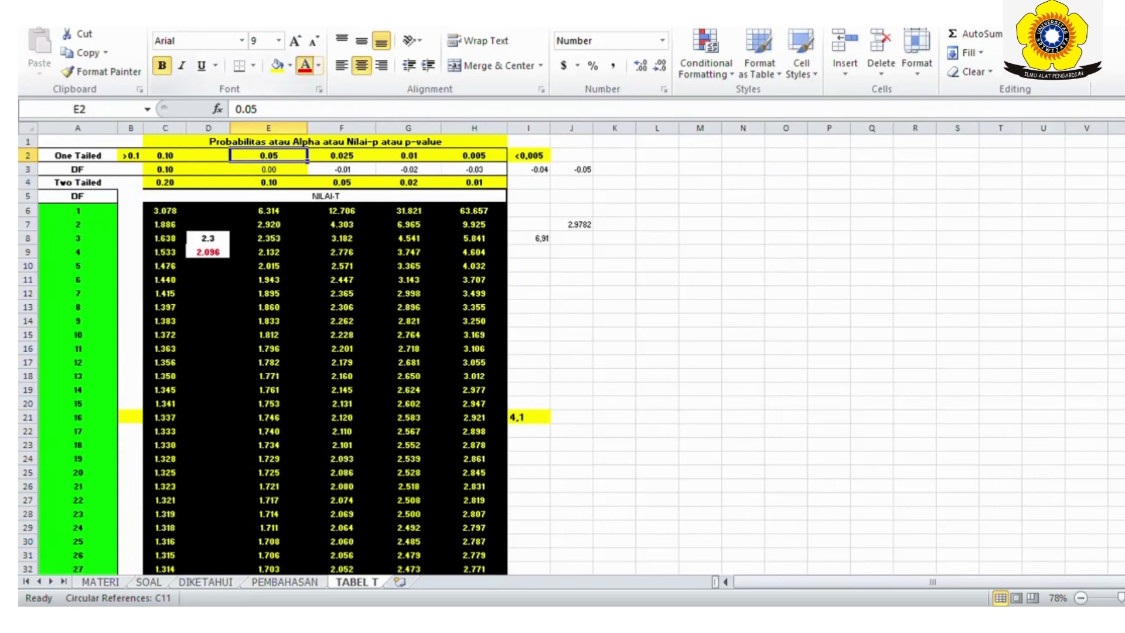
pyautogui.click(295, 40)
pyautogui.click(295, 40)
pyautogui.click(295, 40)
pyautogui.click(294, 40)
pyautogui.click(295, 40)
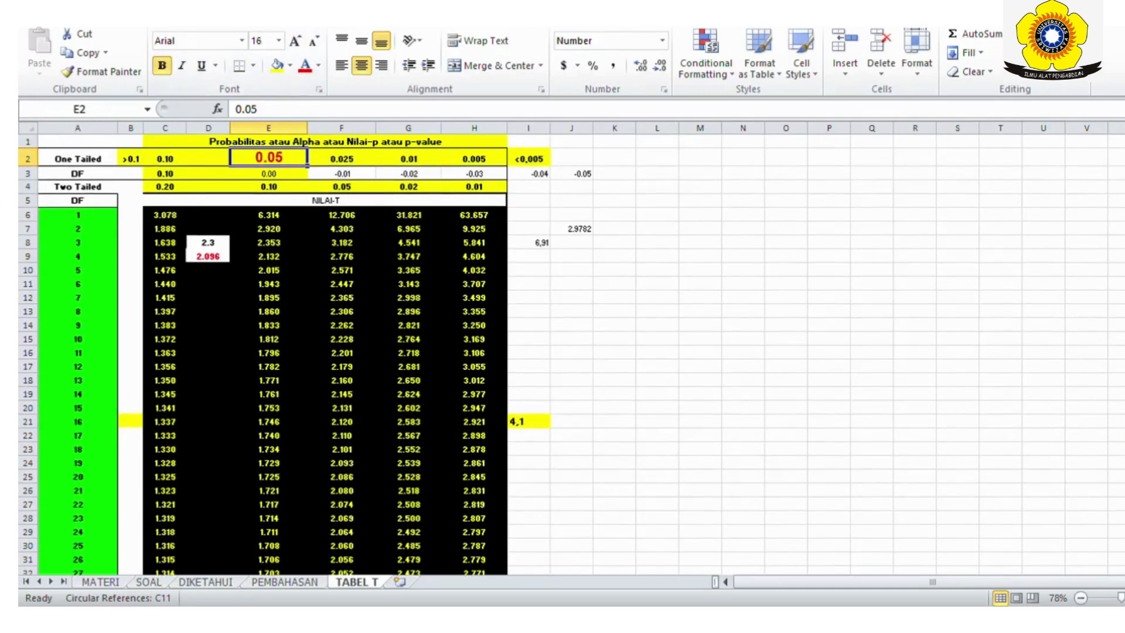
# Step: Look down the one-tailed 0.05 column of the t table for the row closest to df 88
pyautogui.press('Down')
pyautogui.press('Down')
pyautogui.press('Down')
pyautogui.press('Down')
pyautogui.press('Down')
pyautogui.press('Down')
pyautogui.press('Down')
pyautogui.press('Down')
pyautogui.press('Down')
pyautogui.press('Down')
pyautogui.press('Down')
pyautogui.press('Down')
pyautogui.press('Down')
pyautogui.press('Down')
pyautogui.press('Down')
pyautogui.press('Down')
pyautogui.press('Down')
pyautogui.press('Down')
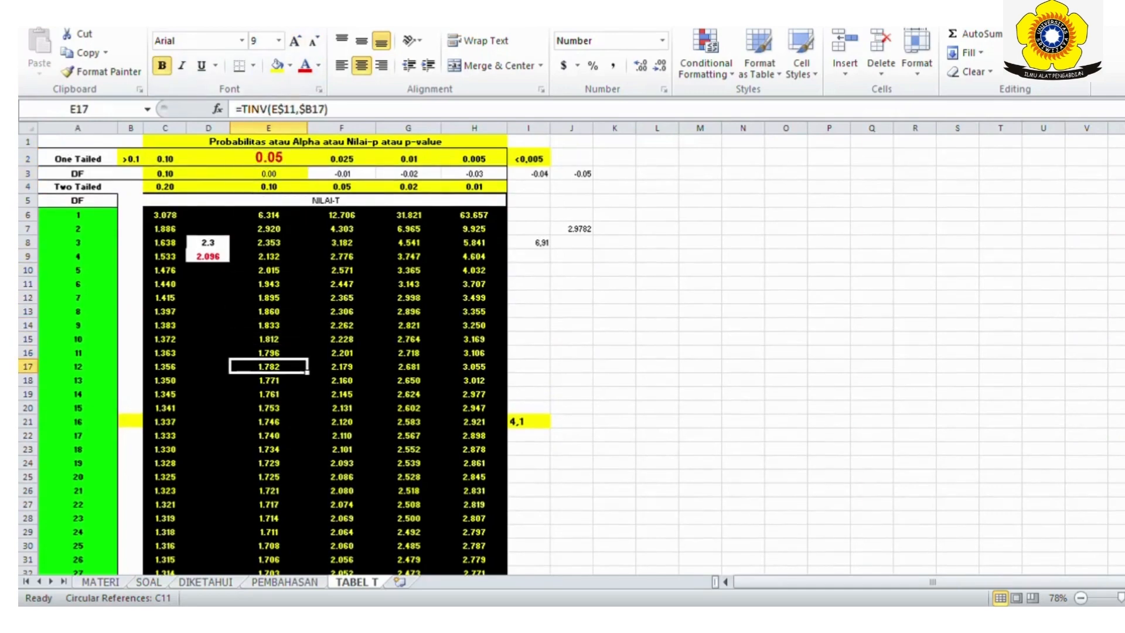
pyautogui.press('Down')
pyautogui.press('Down')
pyautogui.press('Down')
pyautogui.press('Down')
pyautogui.press('Down')
pyautogui.press('Down')
pyautogui.press('Down')
pyautogui.press('Down')
pyautogui.press('Down')
pyautogui.press('Down')
pyautogui.press('Down')
pyautogui.press('Down')
pyautogui.press('Down')
pyautogui.press('Down')
pyautogui.press('Down')
pyautogui.press('Down')
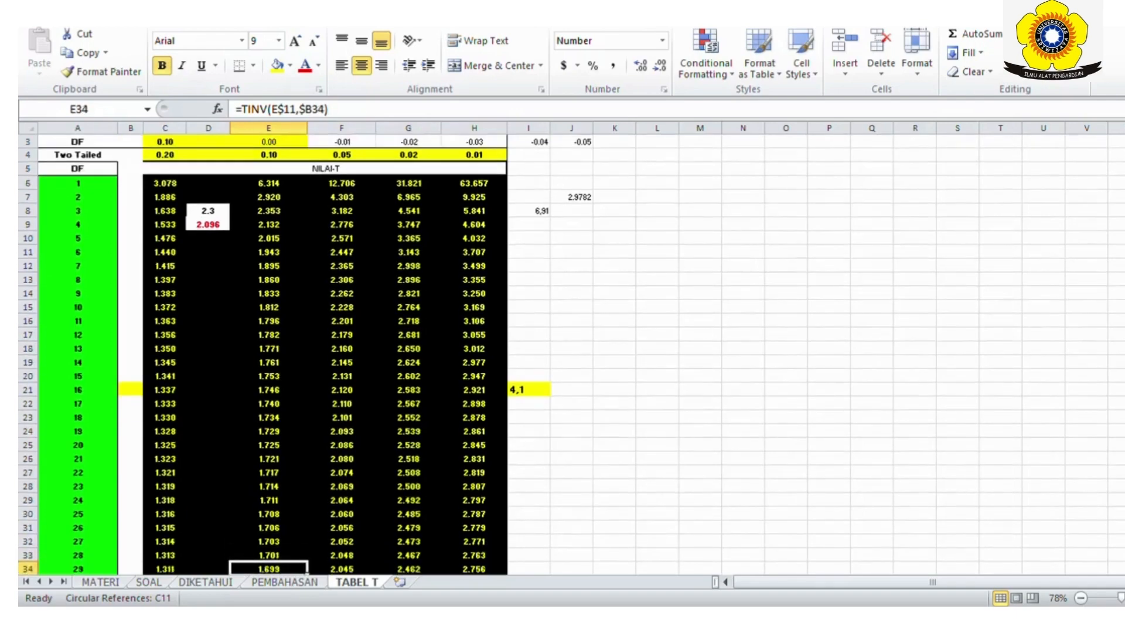
pyautogui.press('Down')
pyautogui.press('Down')
pyautogui.press('Down')
pyautogui.press('Down')
pyautogui.press('Down')
pyautogui.press('Down')
pyautogui.press('Down')
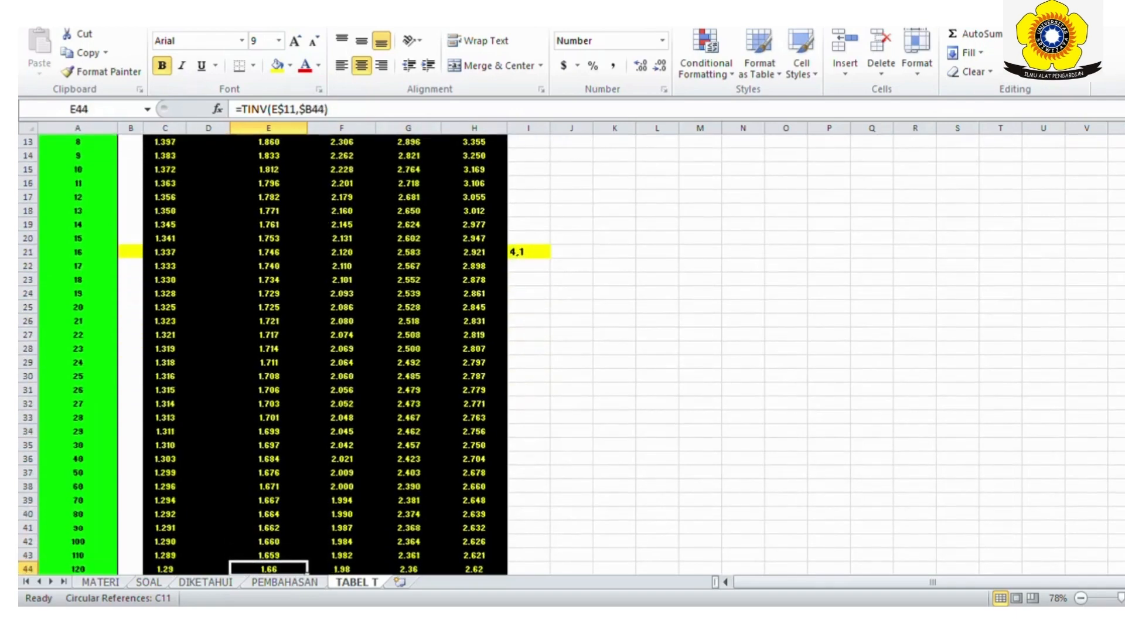
pyautogui.press('Up')
pyautogui.press('Up')
pyautogui.press('Up')
pyautogui.press('Up')
pyautogui.press('Up')
pyautogui.press('Down')
pyautogui.press('Down')
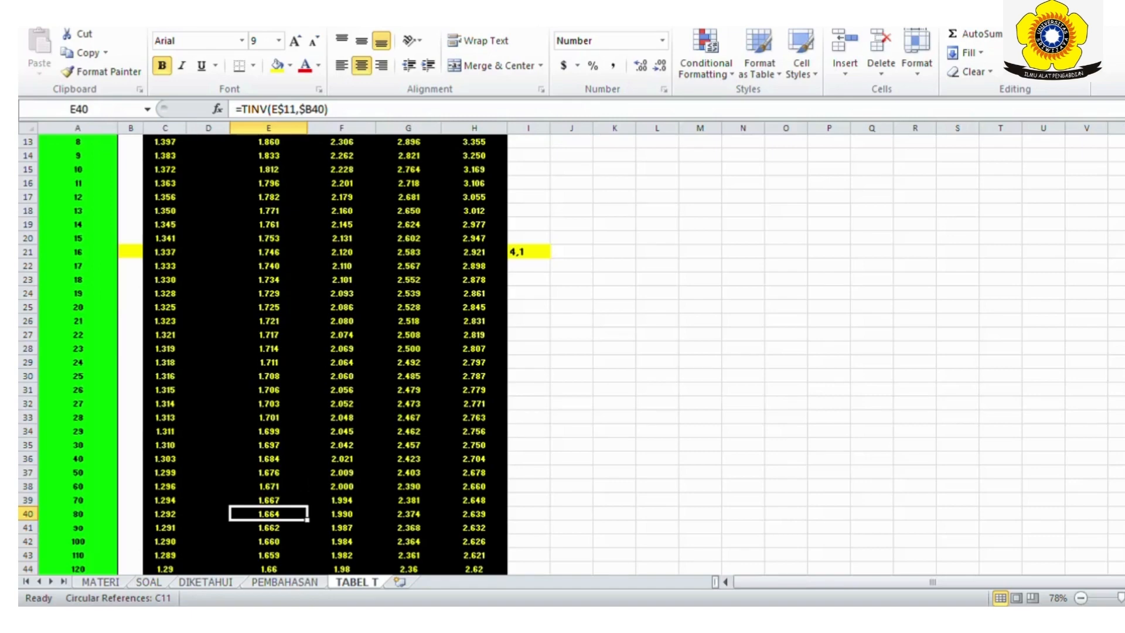
pyautogui.press('Down')
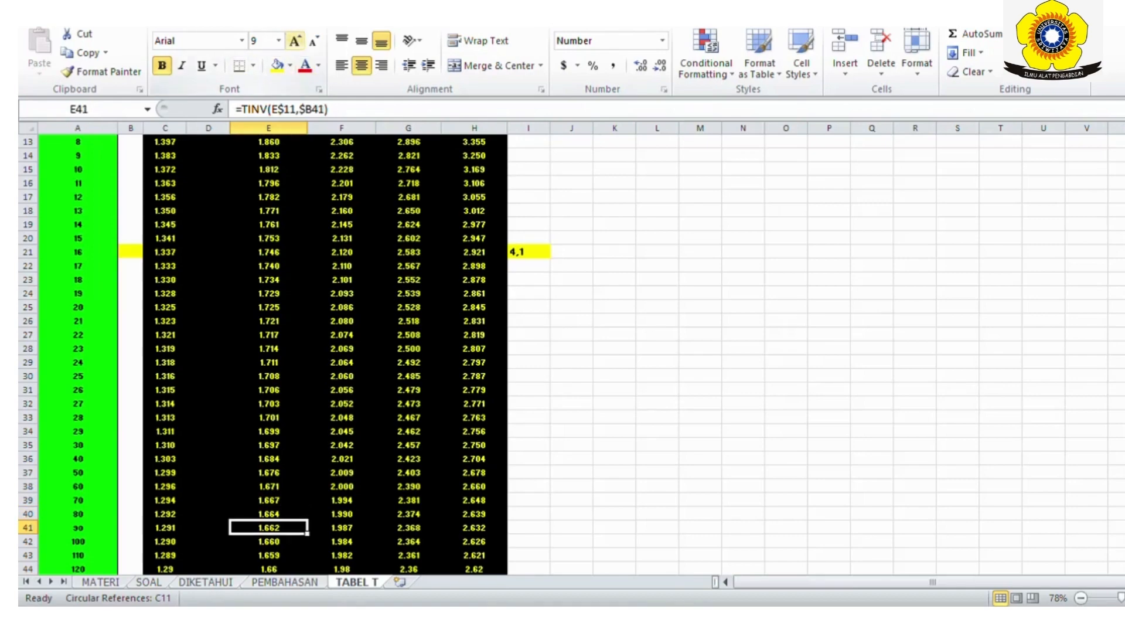
# Step: Emphasize the t value in the 0.05 column at DF 90 (cell E41) with red text at font size 20
pyautogui.click(294, 40)
pyautogui.click(295, 41)
pyautogui.click(295, 40)
pyautogui.click(295, 41)
pyautogui.click(295, 41)
pyautogui.click(295, 40)
pyautogui.click(295, 40)
pyautogui.click(304, 66)
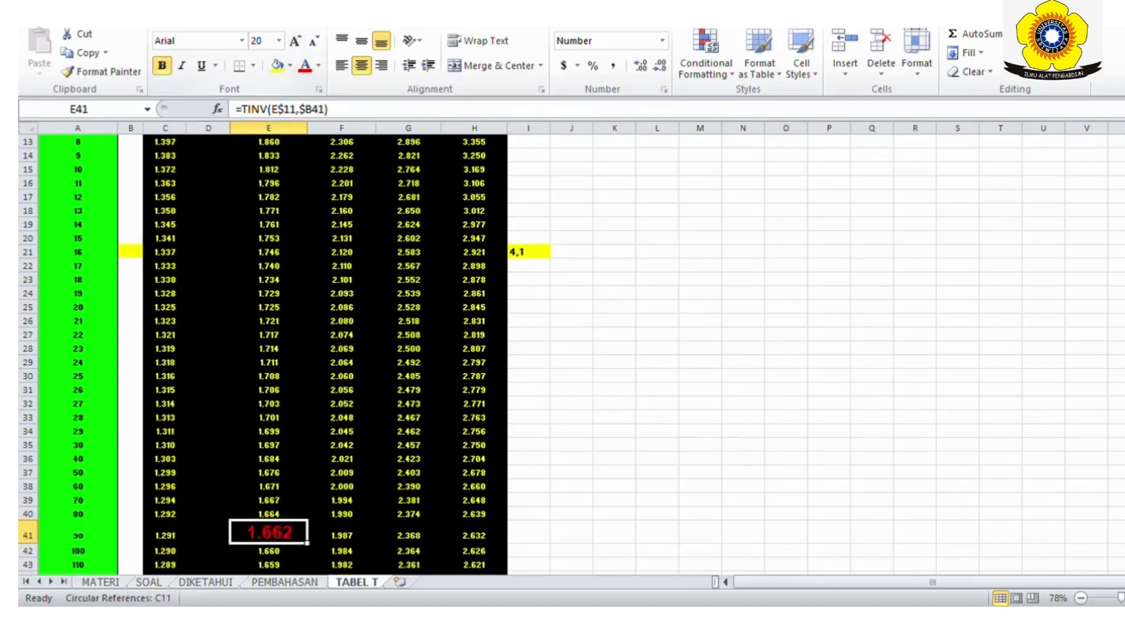
# Step: Complete the t table value note in cell D23 of the PEMBAHASAN sheet so it ends with "sebesar 1,662"
pyautogui.hotkey('ctrl', 'pageup')
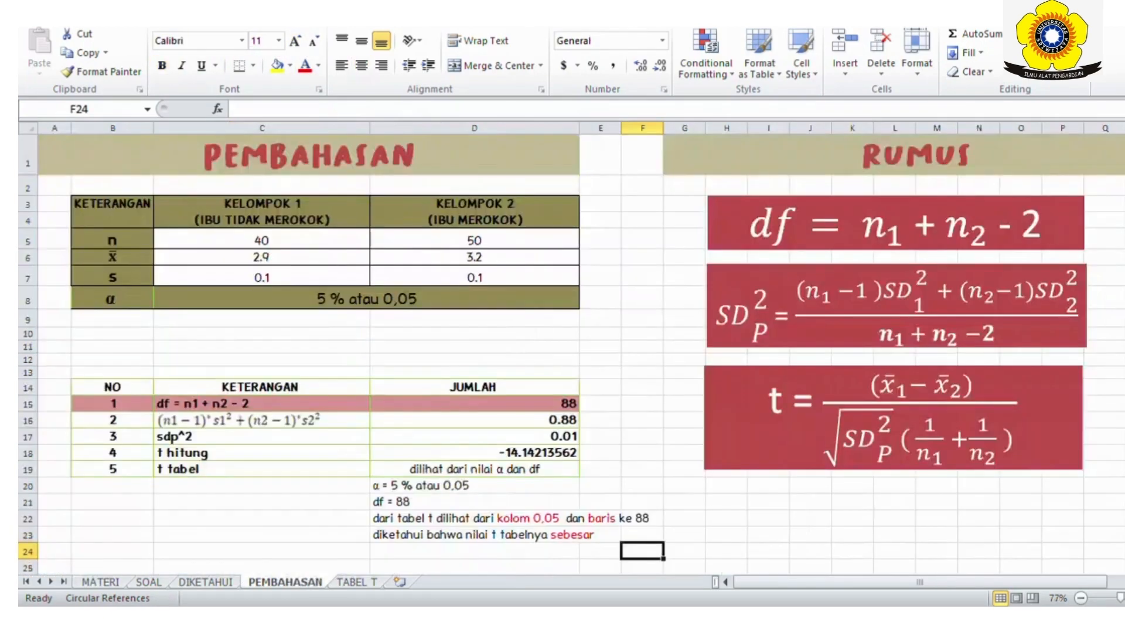
pyautogui.click(580, 534)
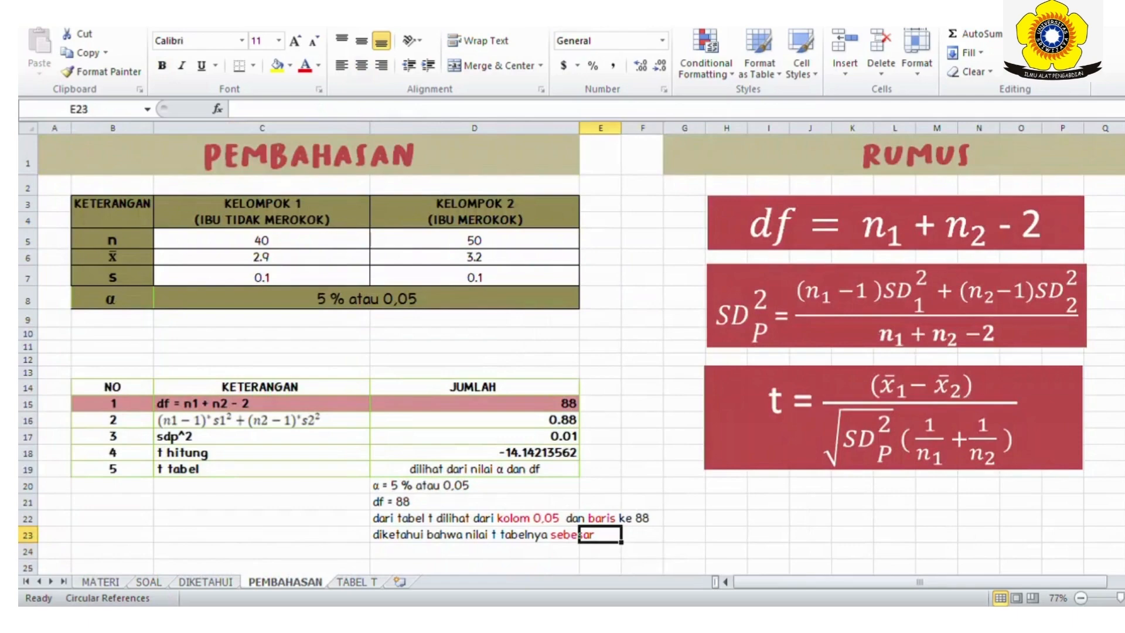
pyautogui.click(578, 534)
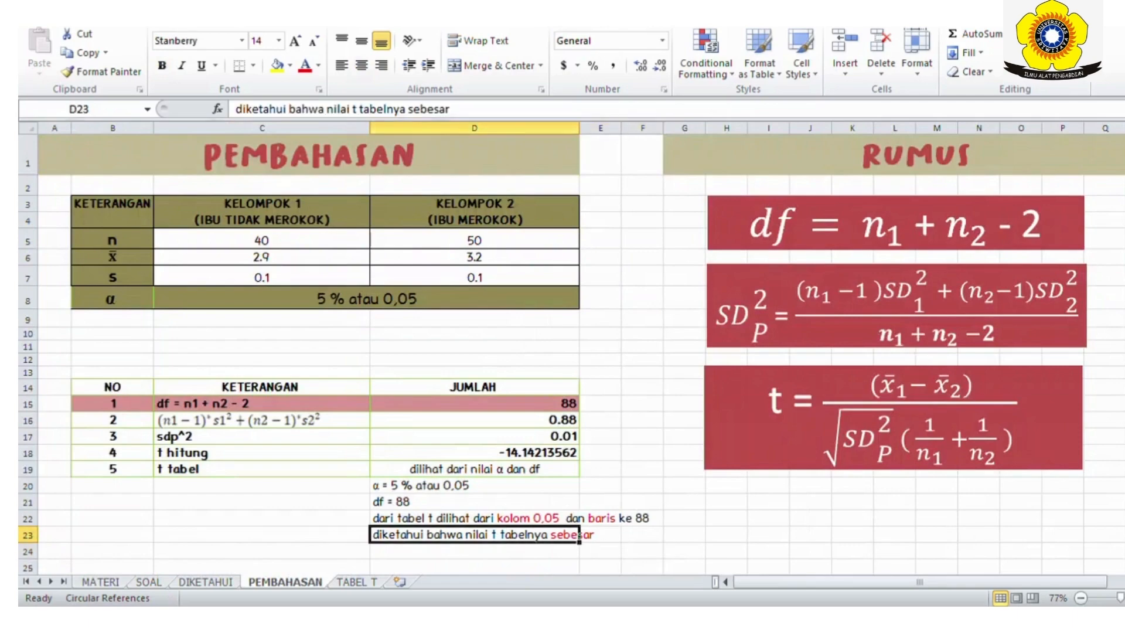
pyautogui.press('F2')
pyautogui.write('1,6')
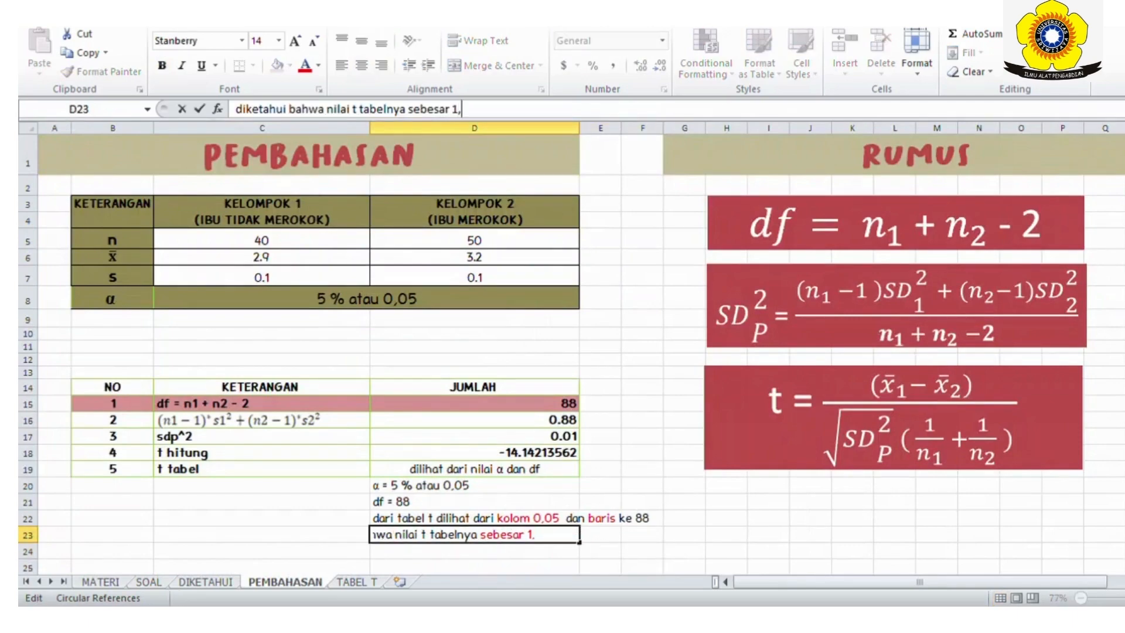
pyautogui.write('62')
pyautogui.click(600, 469)
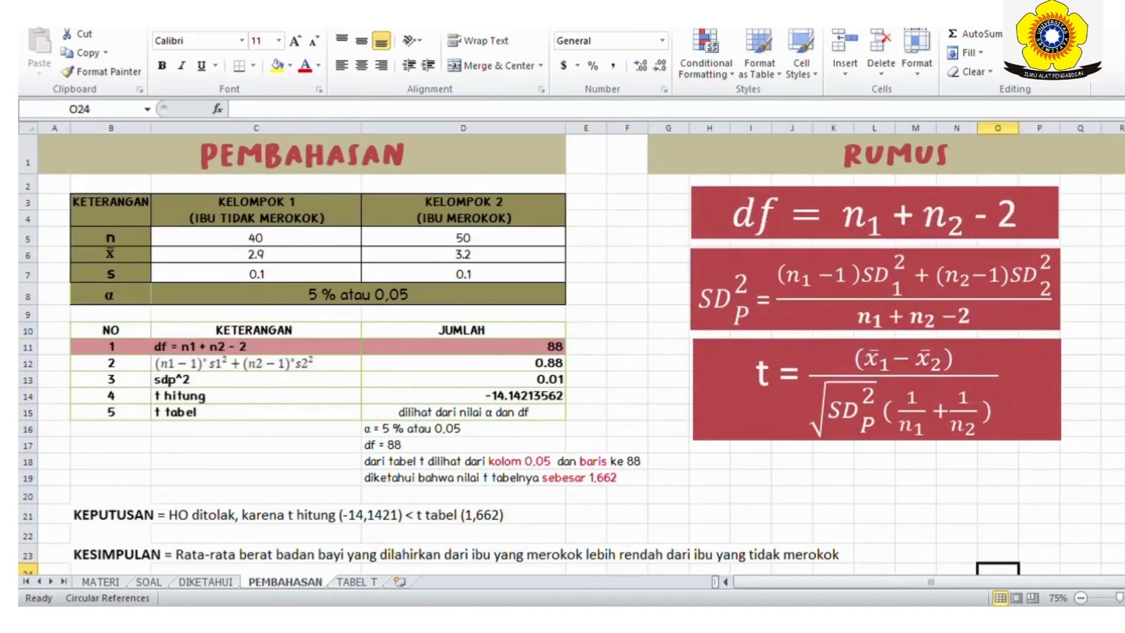
# Step: Colour the KEPUTUSAN text in cell B21 and the KESIMPULAN text in cell B23 red
pyautogui.click(111, 515)
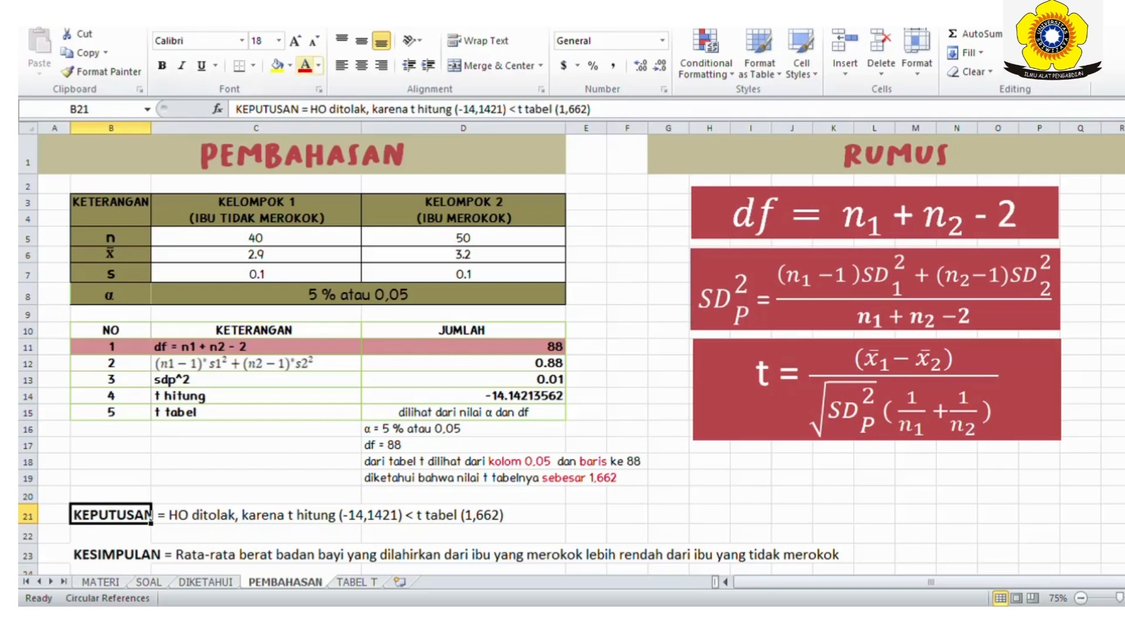
pyautogui.click(304, 65)
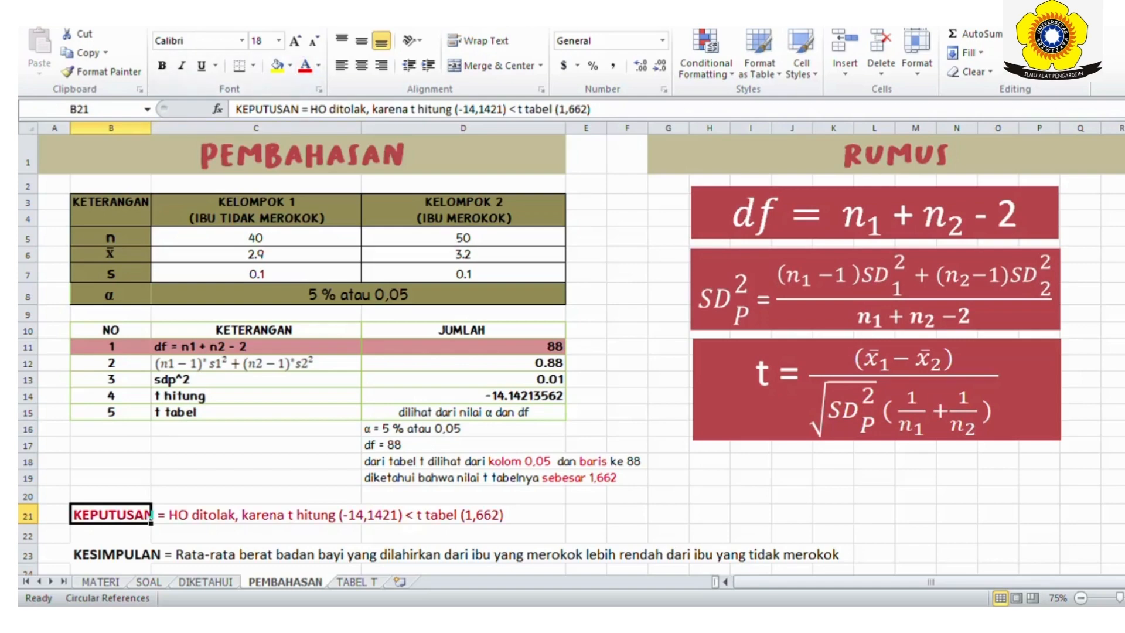
pyautogui.click(709, 534)
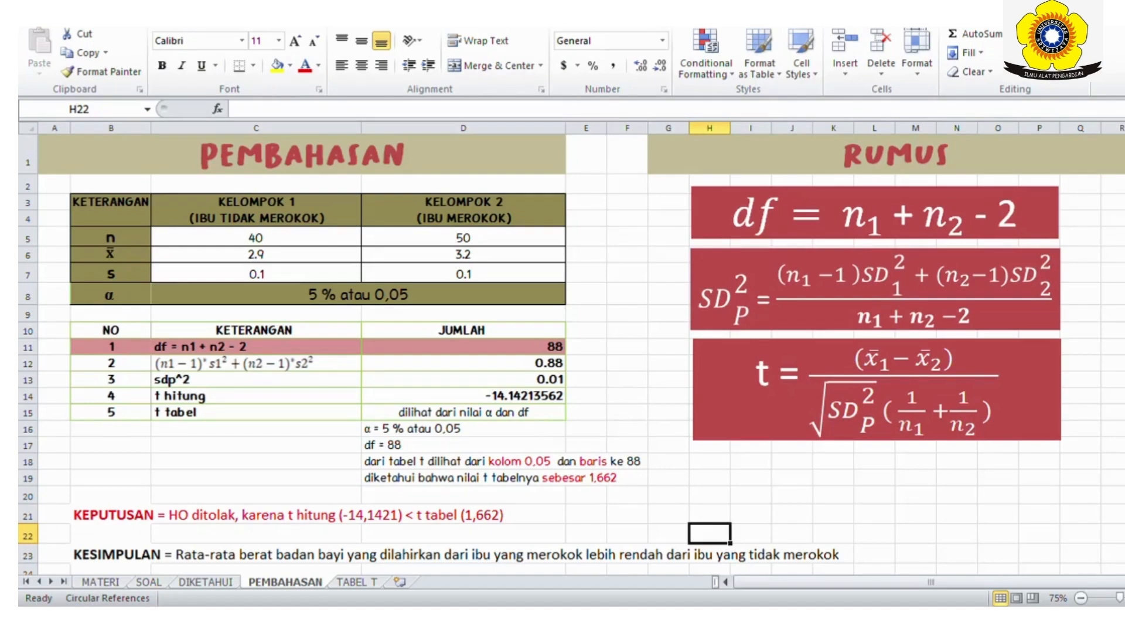
pyautogui.click(112, 554)
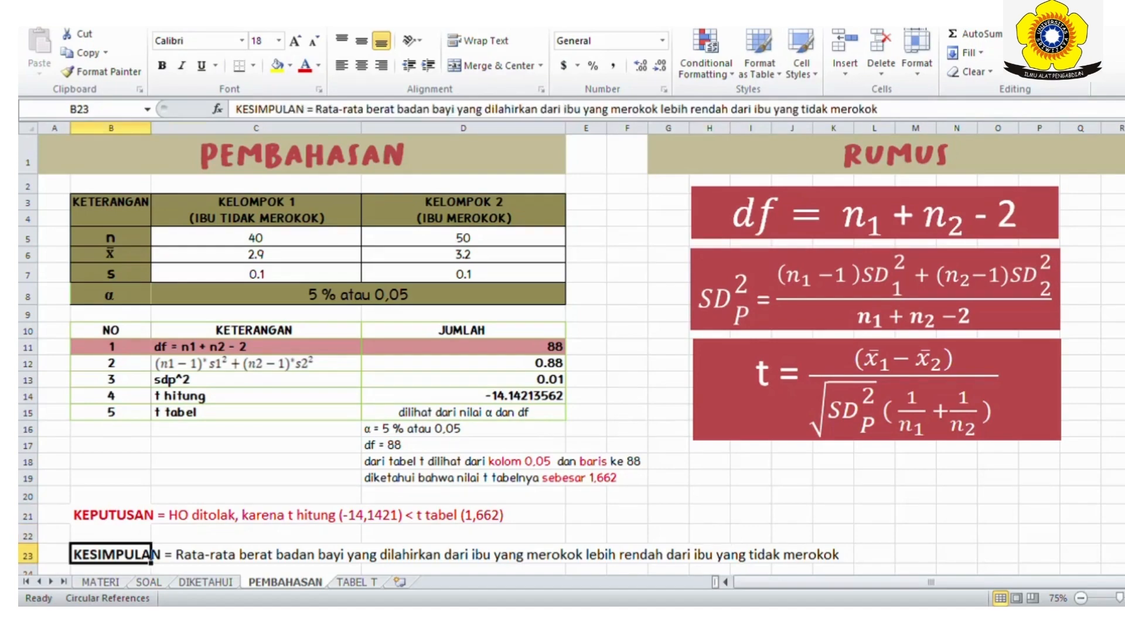
pyautogui.click(998, 514)
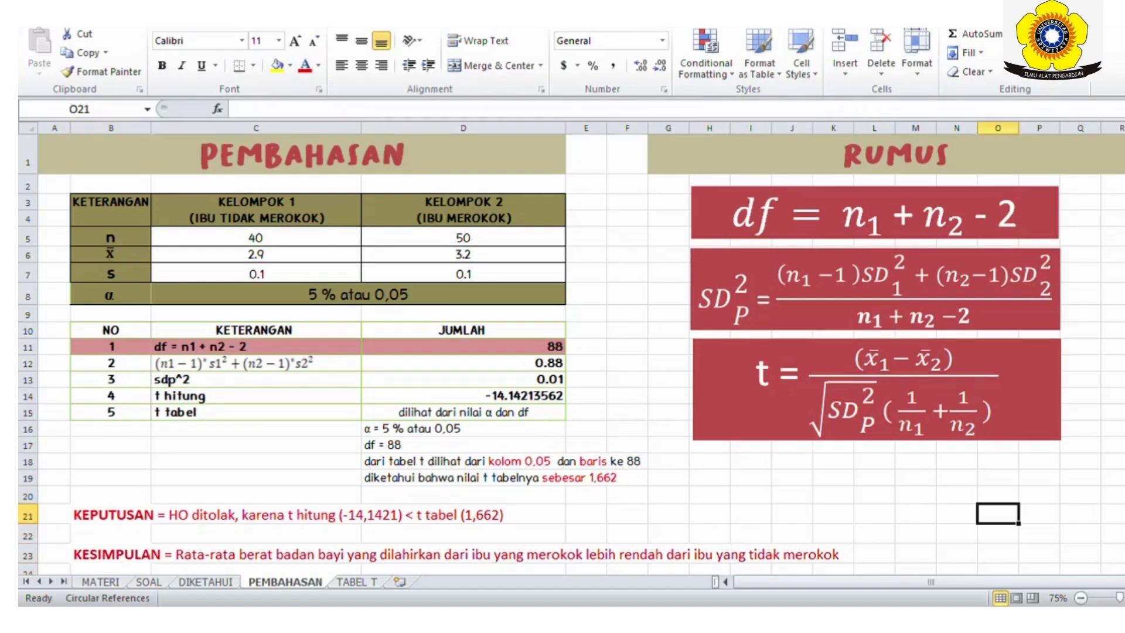